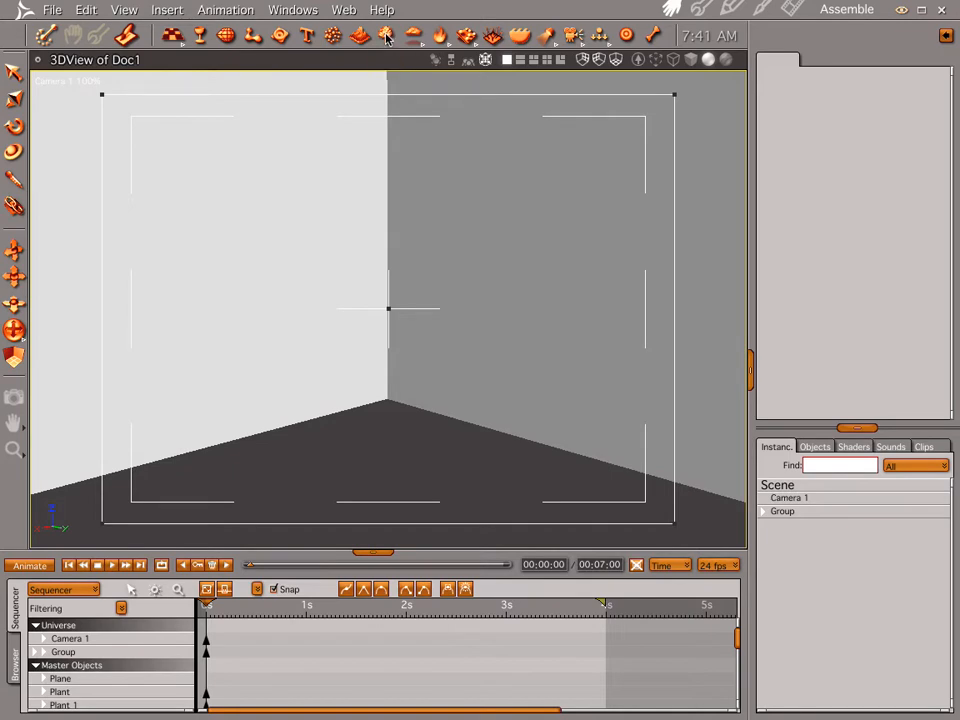
# Insert a new plant into the room scene and reduce its trunk width to 0.99
pyautogui.click(390, 479)
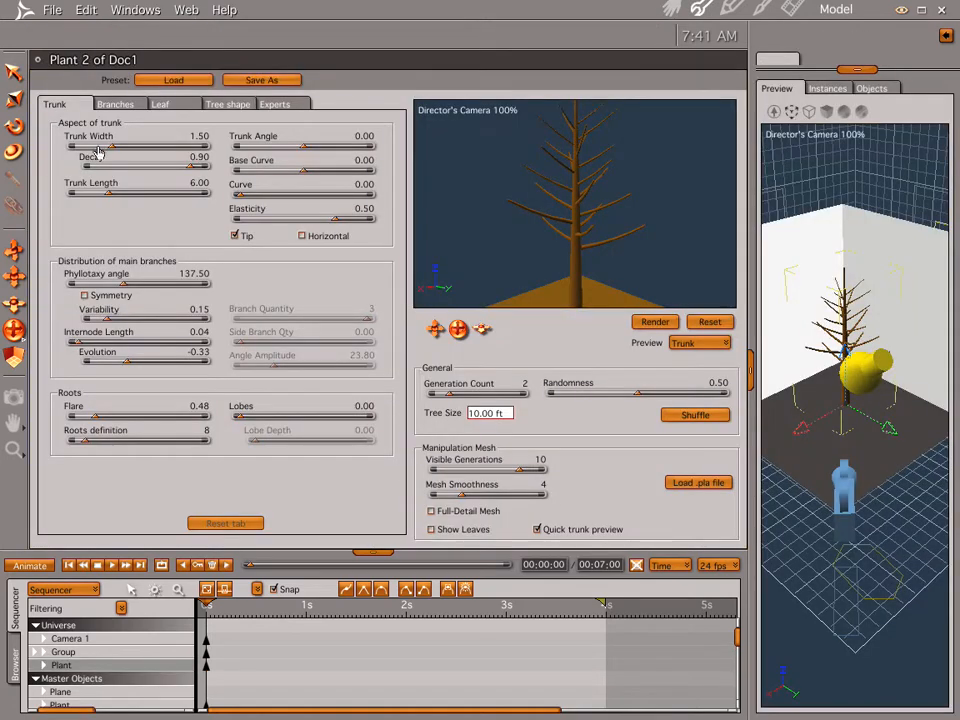
pyautogui.moveTo(112, 150); pyautogui.dragTo(90, 152)
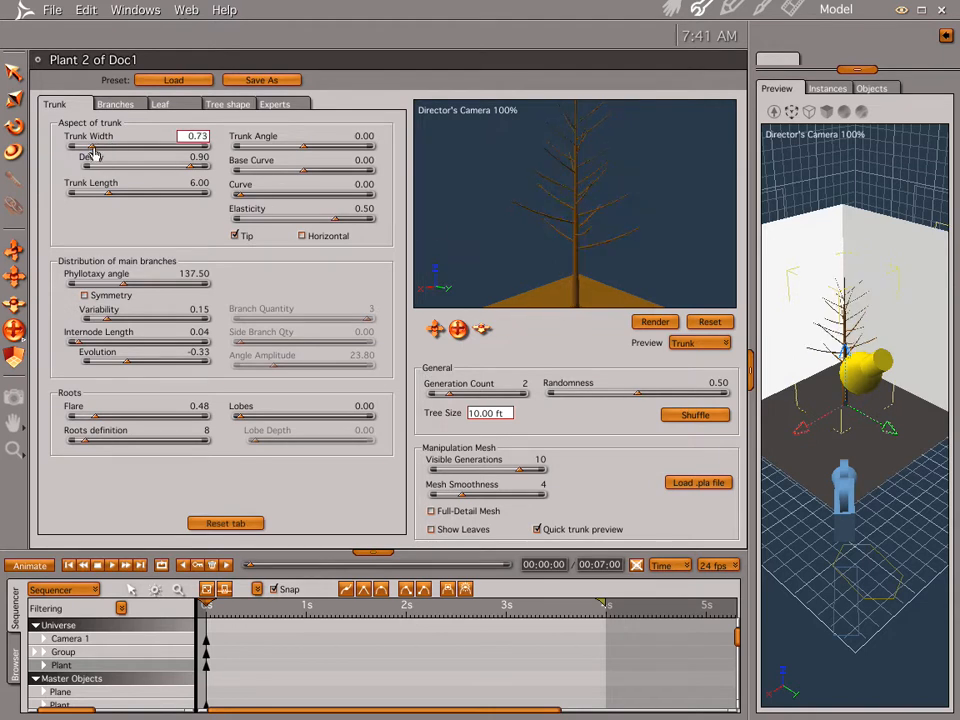
pyautogui.moveTo(92, 150); pyautogui.dragTo(101, 148)
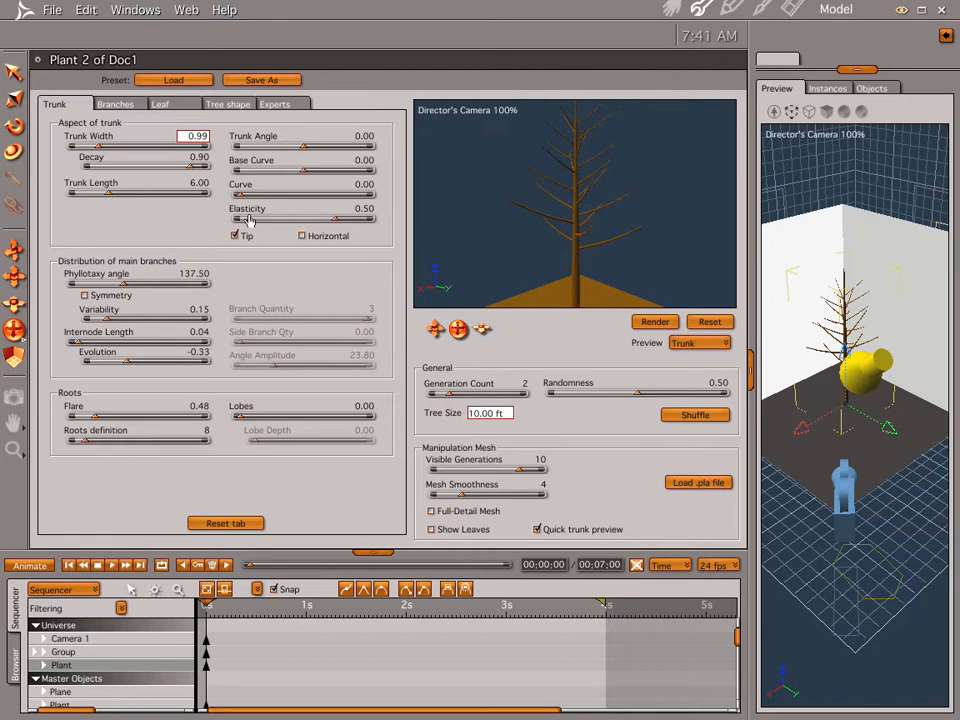
# Set the plant's trunk length to 2
pyautogui.click(198, 184)
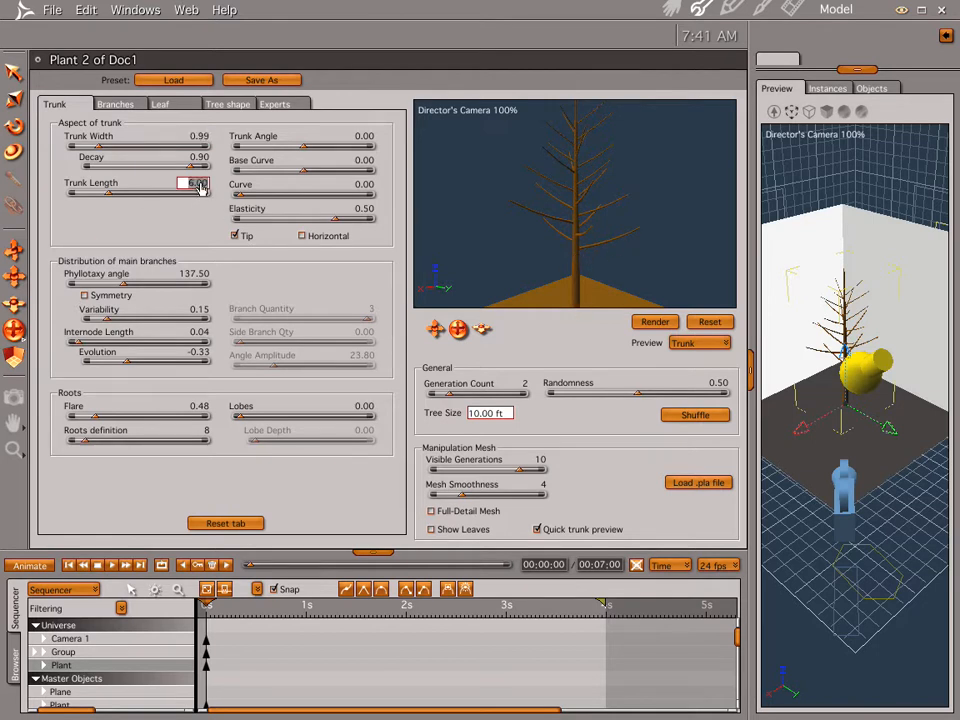
pyautogui.press('BackSpace')
pyautogui.press('Return')
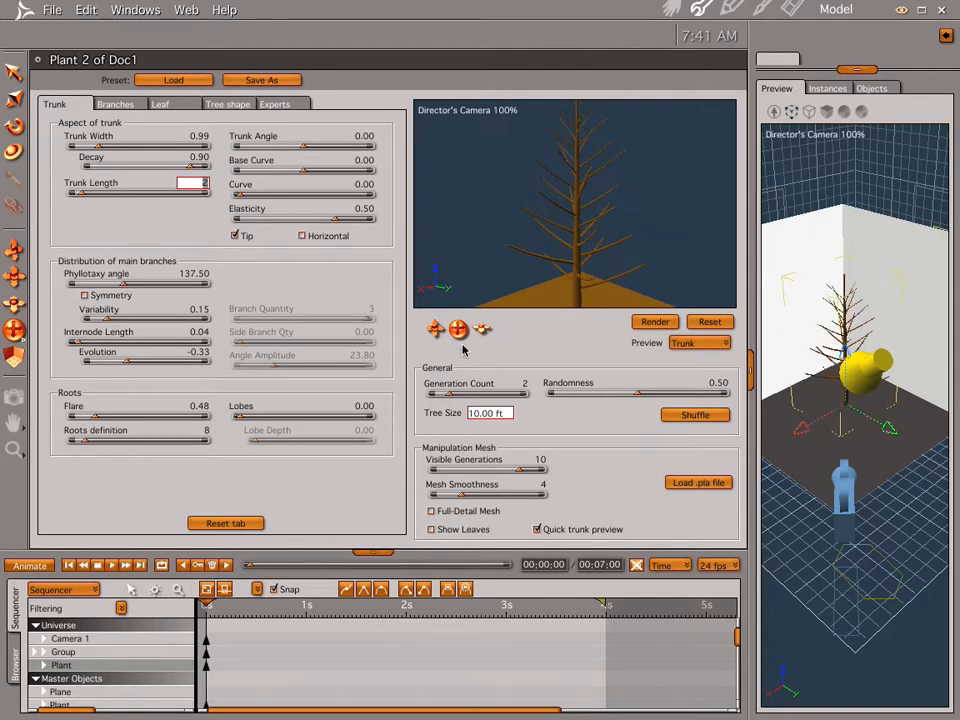
pyautogui.moveTo(481, 327); pyautogui.dragTo(481, 329)
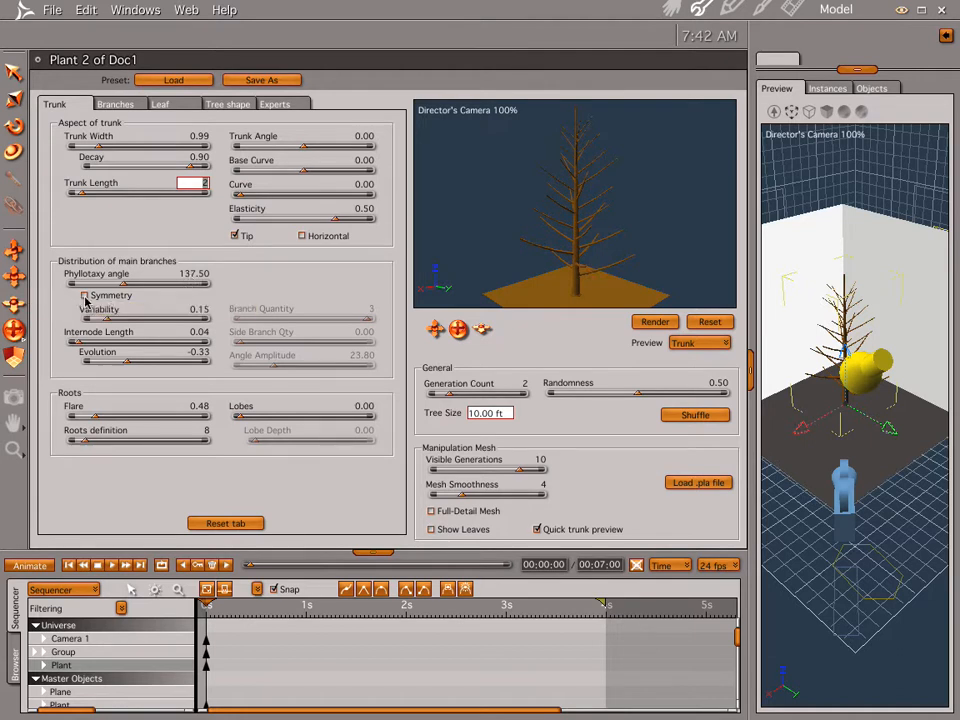
# Enable symmetry for the main branches and set their phyllotaxy angle to 125
pyautogui.click(85, 296)
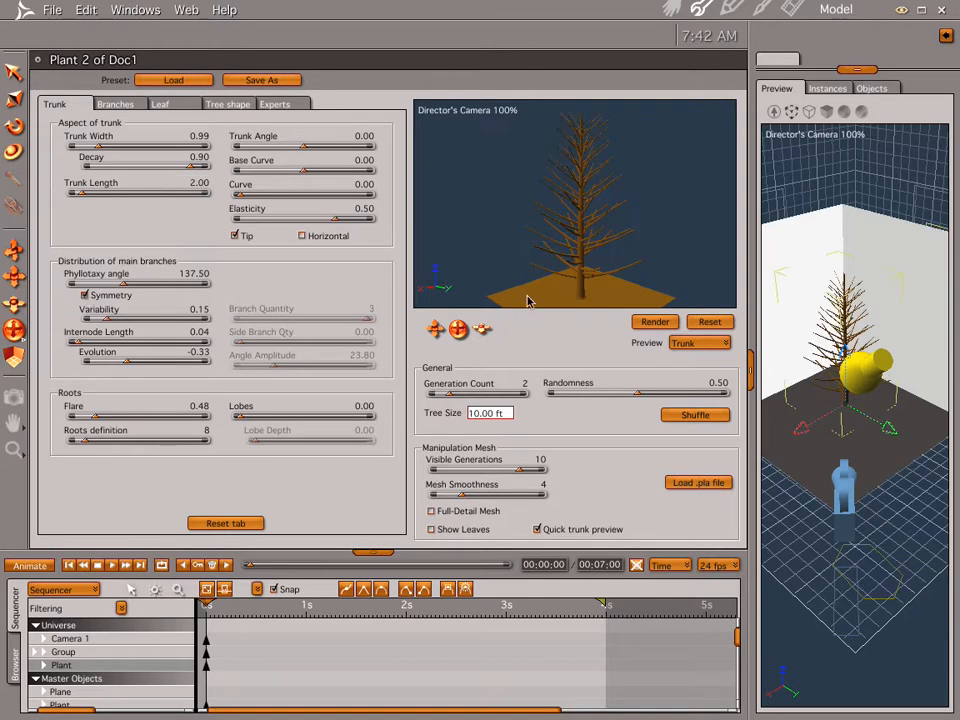
pyautogui.moveTo(459, 331)
pyautogui.mouseDown()
pyautogui.moveTo(482, 332)
pyautogui.moveTo(456, 329)
pyautogui.mouseUp()
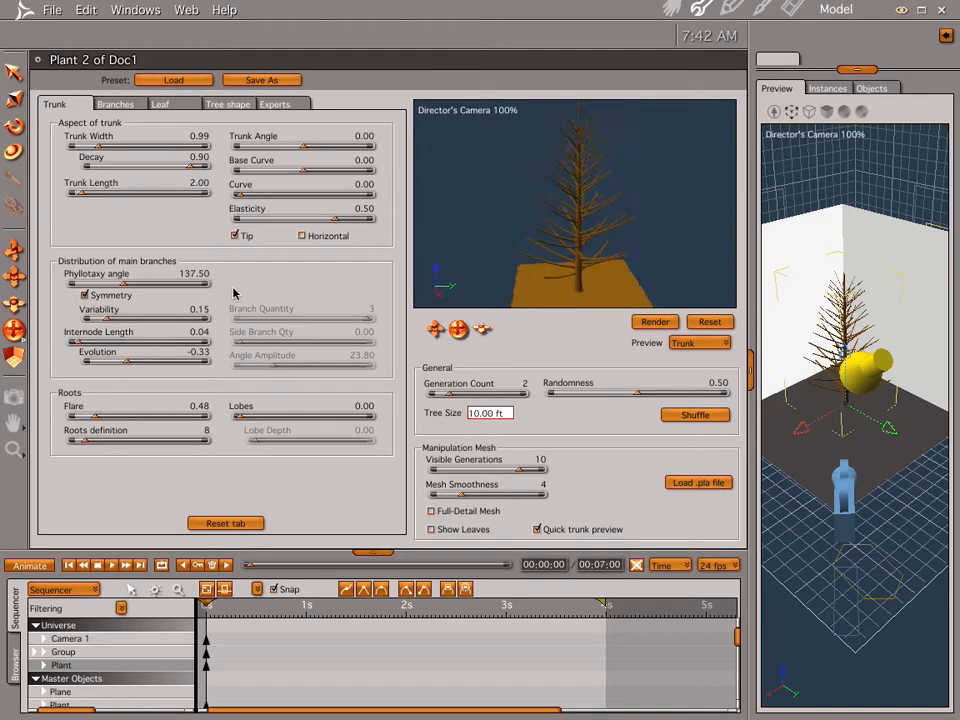
pyautogui.write('125')
pyautogui.press('Tab')
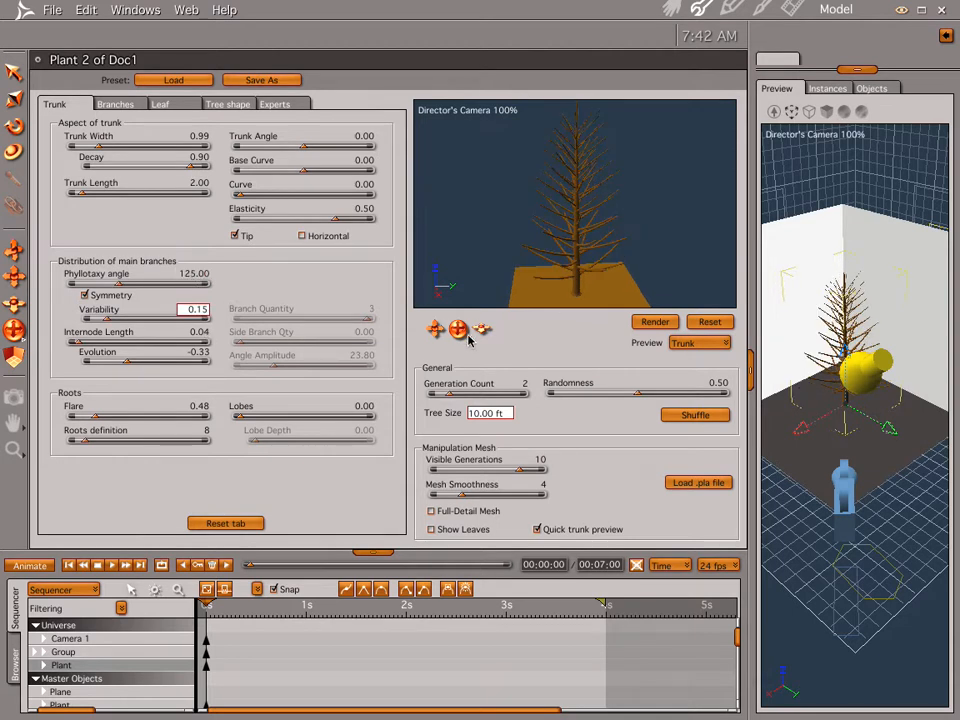
pyautogui.moveTo(459, 331); pyautogui.dragTo(620, 343)
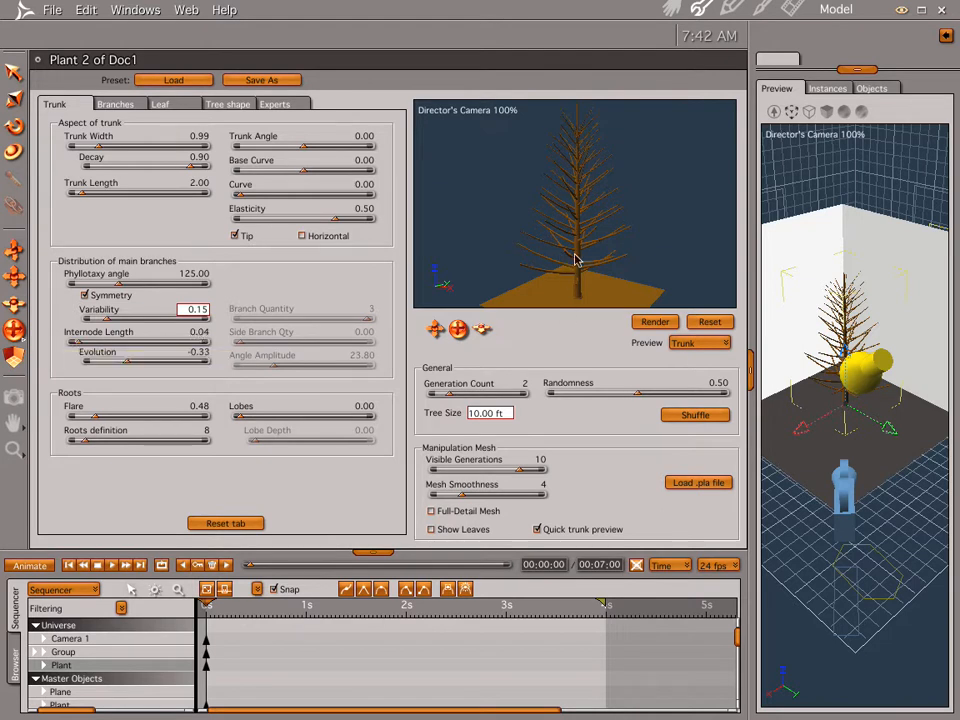
# Try an internode length of 0.10 for the main branches and restore it to 0.04
pyautogui.click(203, 333)
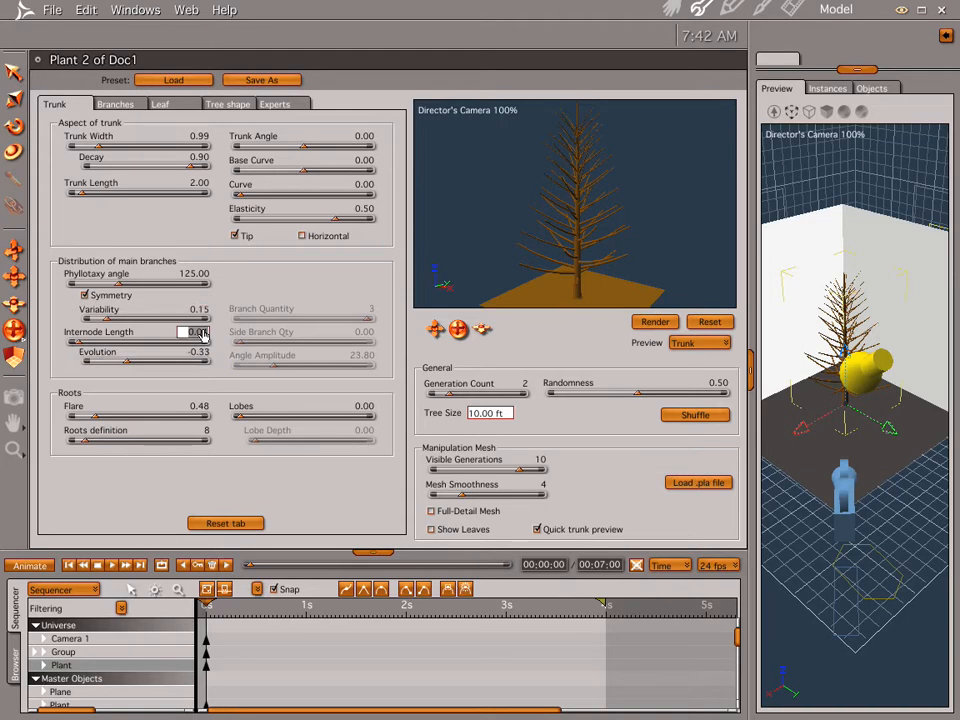
pyautogui.press('BackSpace')
pyautogui.press('Return')
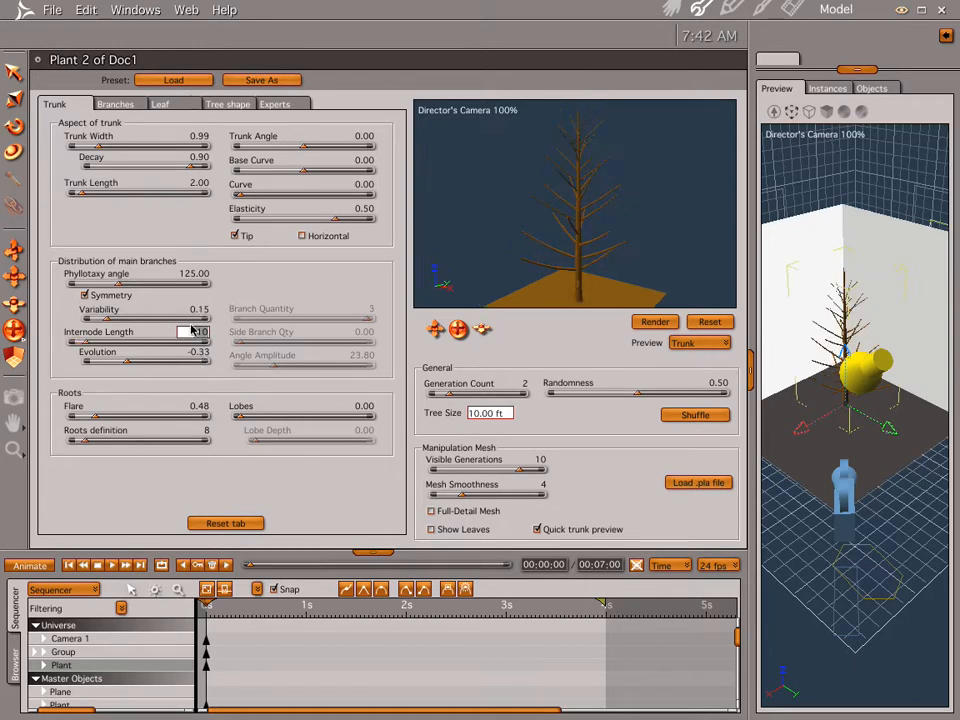
pyautogui.write('.04')
pyautogui.press('Return')
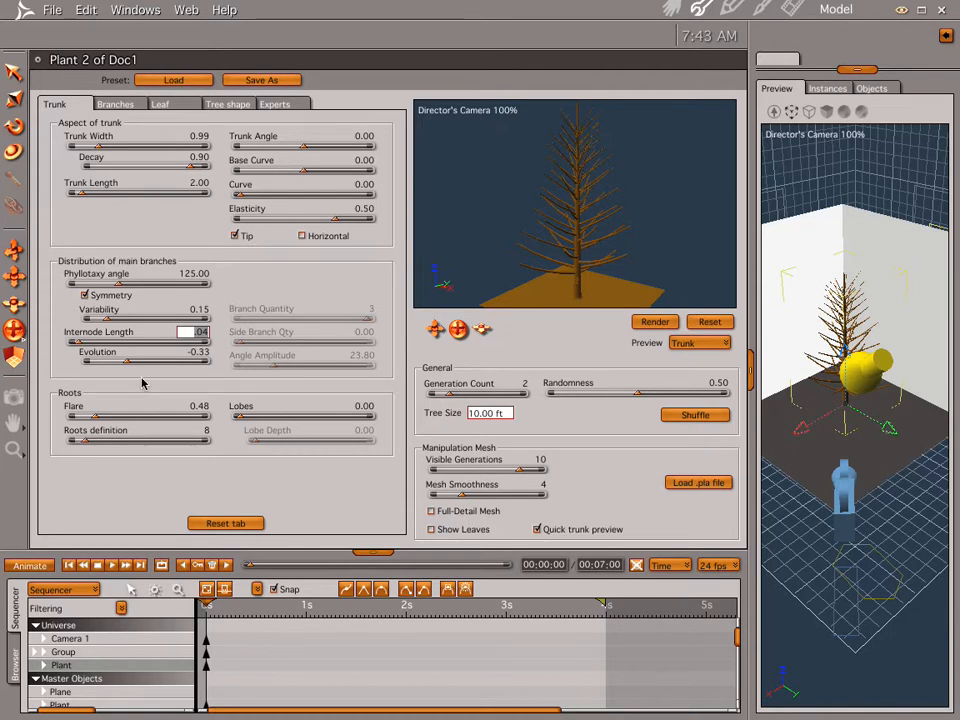
# Set the evolution of the main branches' internode length to -0.40
pyautogui.moveTo(127, 364); pyautogui.dragTo(116, 371)
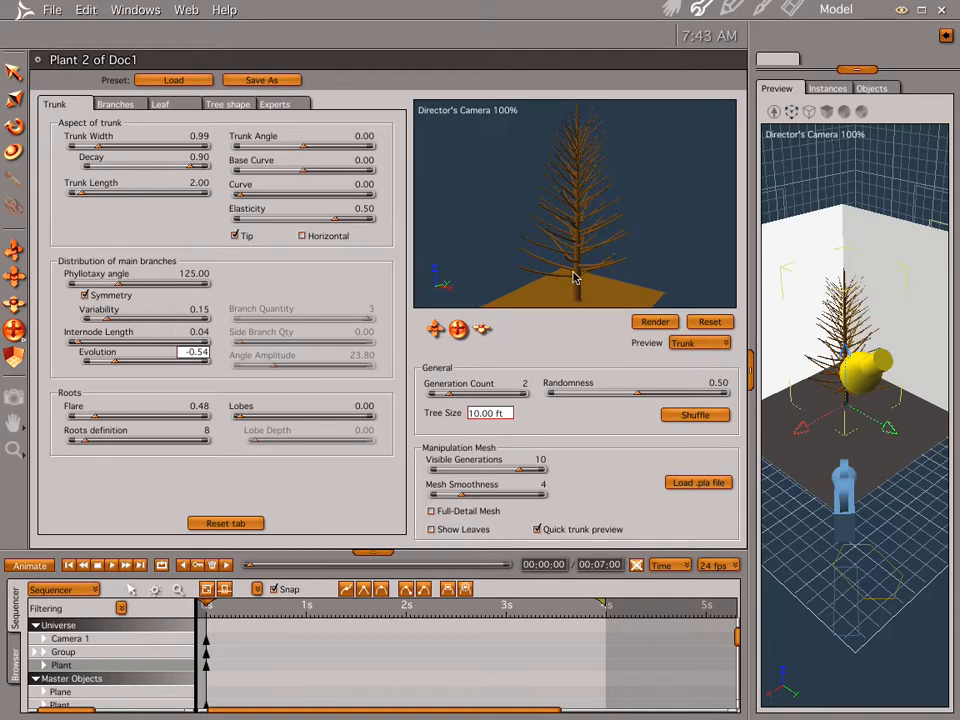
pyautogui.moveTo(459, 331); pyautogui.dragTo(512, 323)
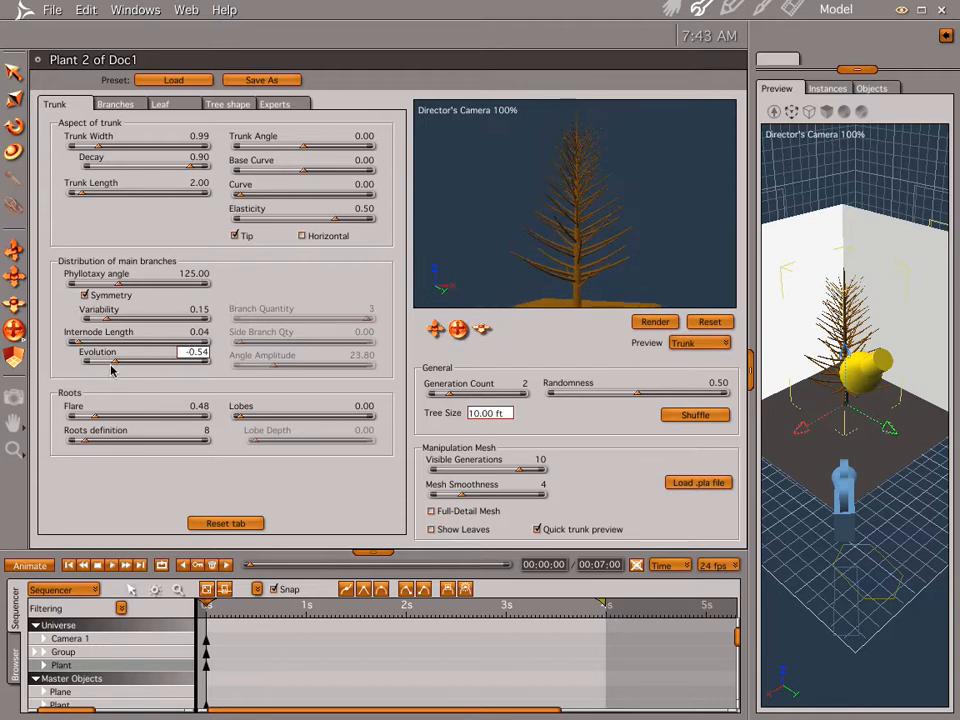
pyautogui.moveTo(114, 368)
pyautogui.mouseDown()
pyautogui.moveTo(88, 366)
pyautogui.moveTo(121, 369)
pyautogui.mouseUp()
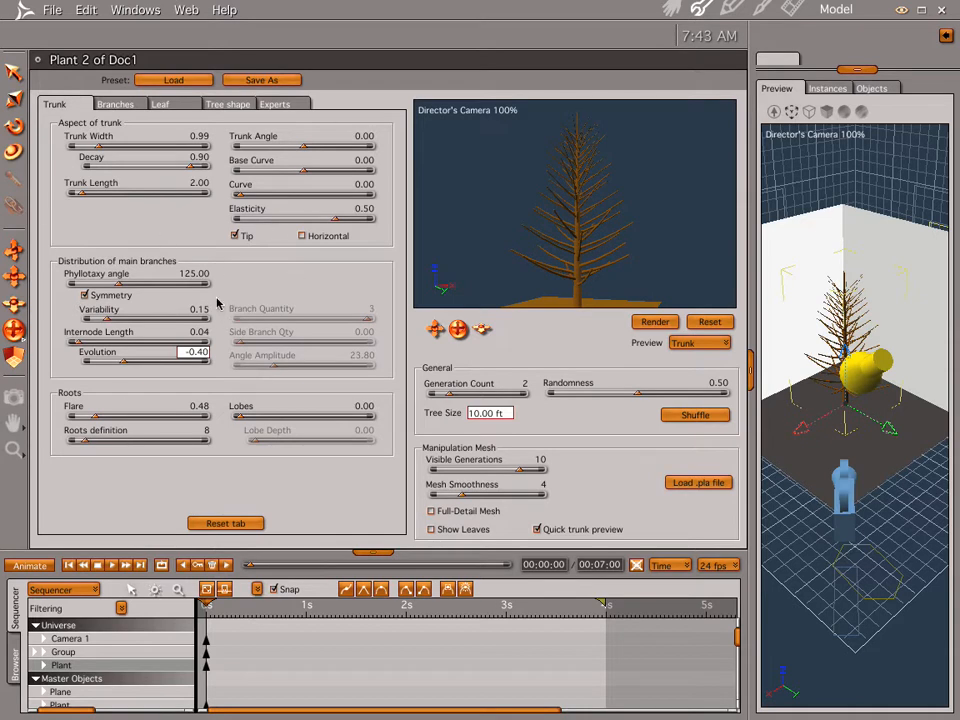
# Shorten all branches by setting their length modifier to -0.33
pyautogui.click(120, 104)
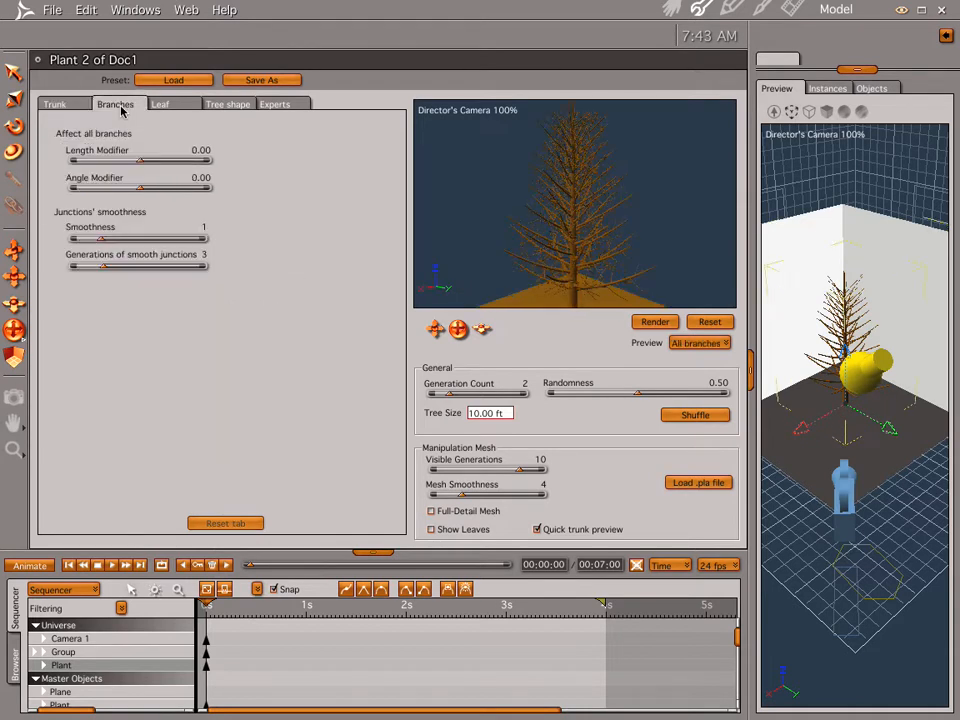
pyautogui.moveTo(141, 165); pyautogui.dragTo(133, 163)
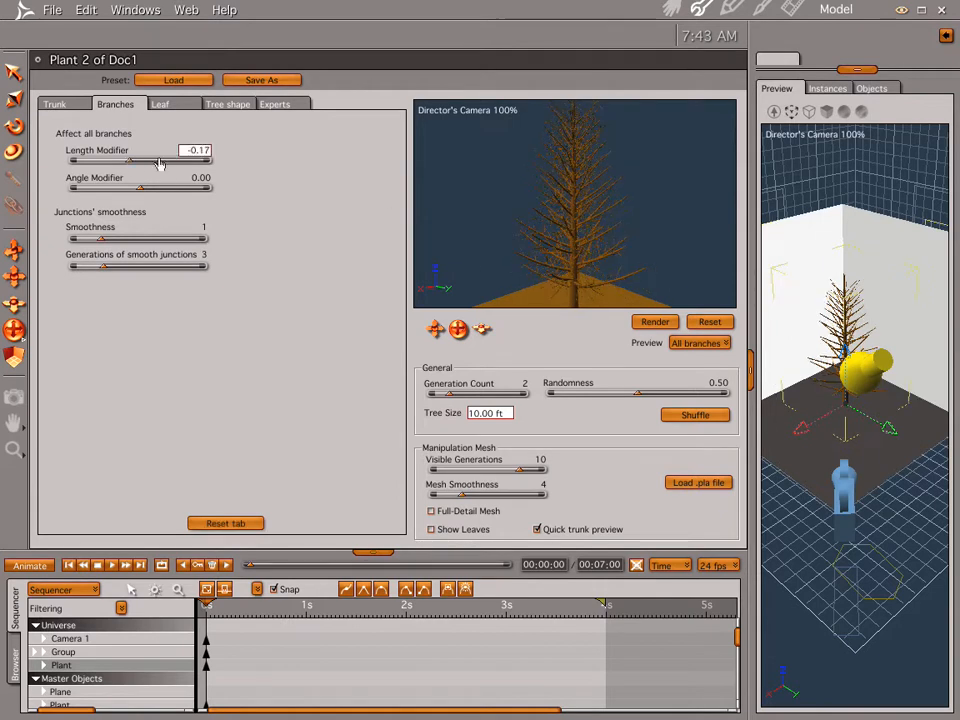
pyautogui.moveTo(128, 165); pyautogui.dragTo(118, 162)
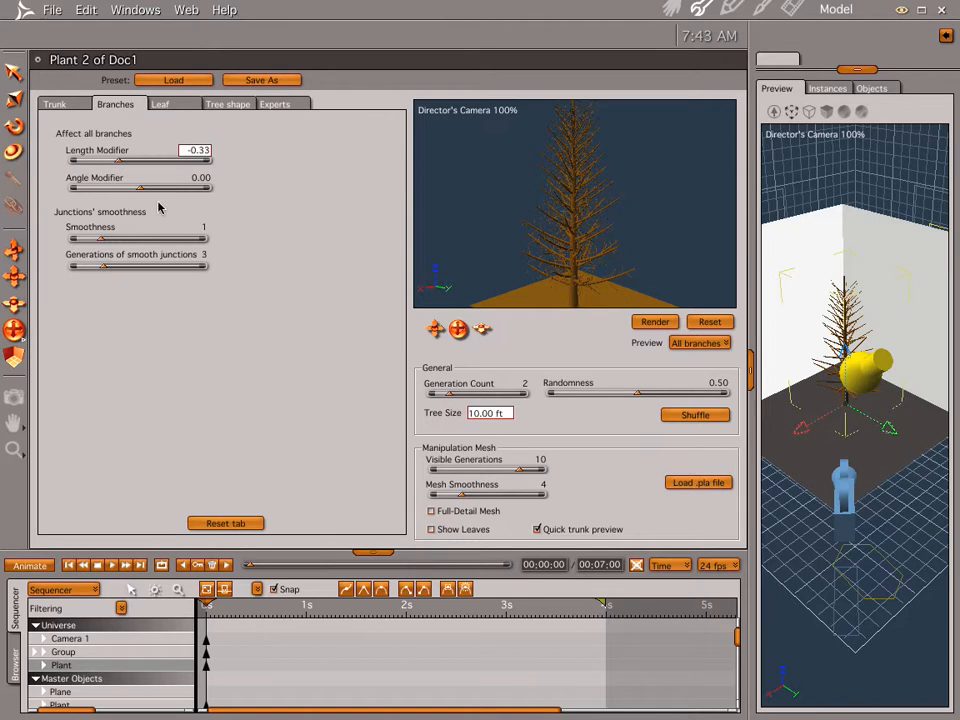
# Choose the Firtree leaf preset for the plant and import its shader
pyautogui.click(163, 105)
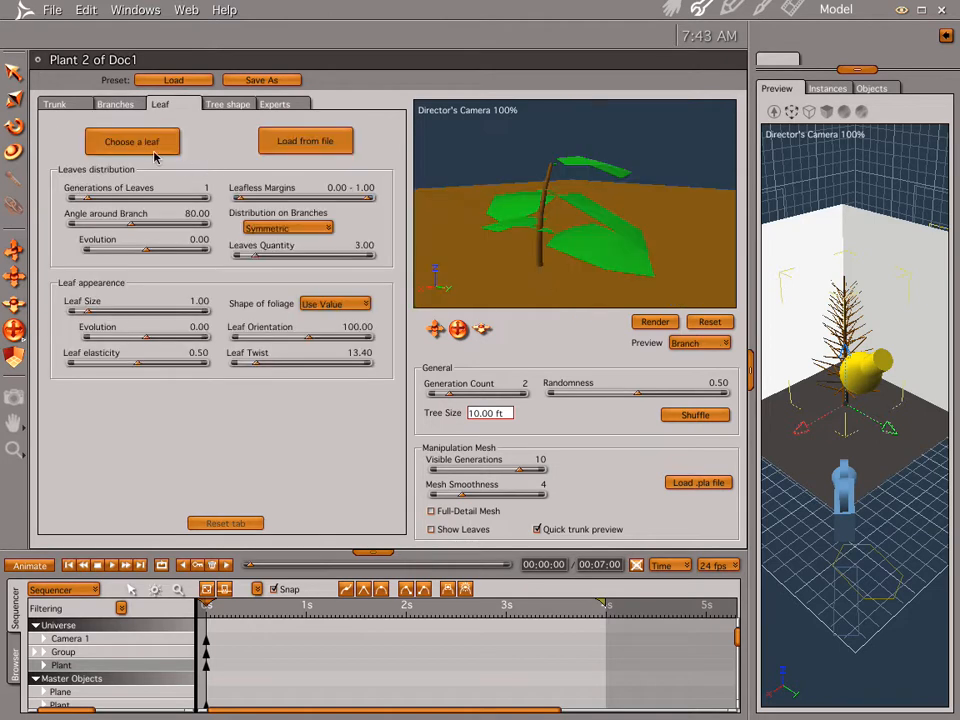
pyautogui.click(140, 141)
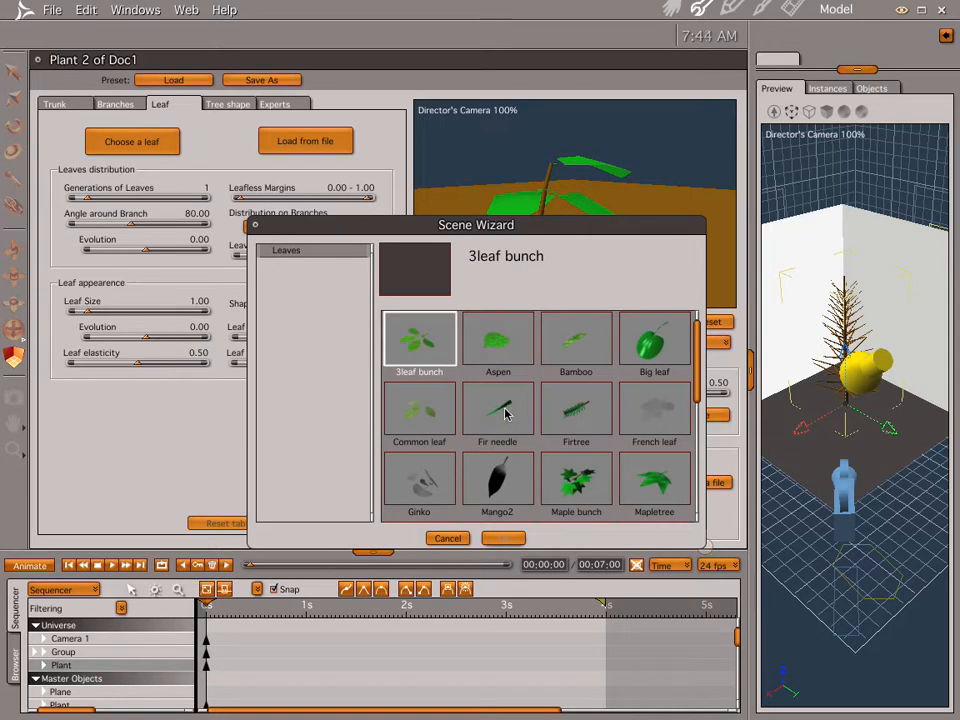
pyautogui.click(575, 421)
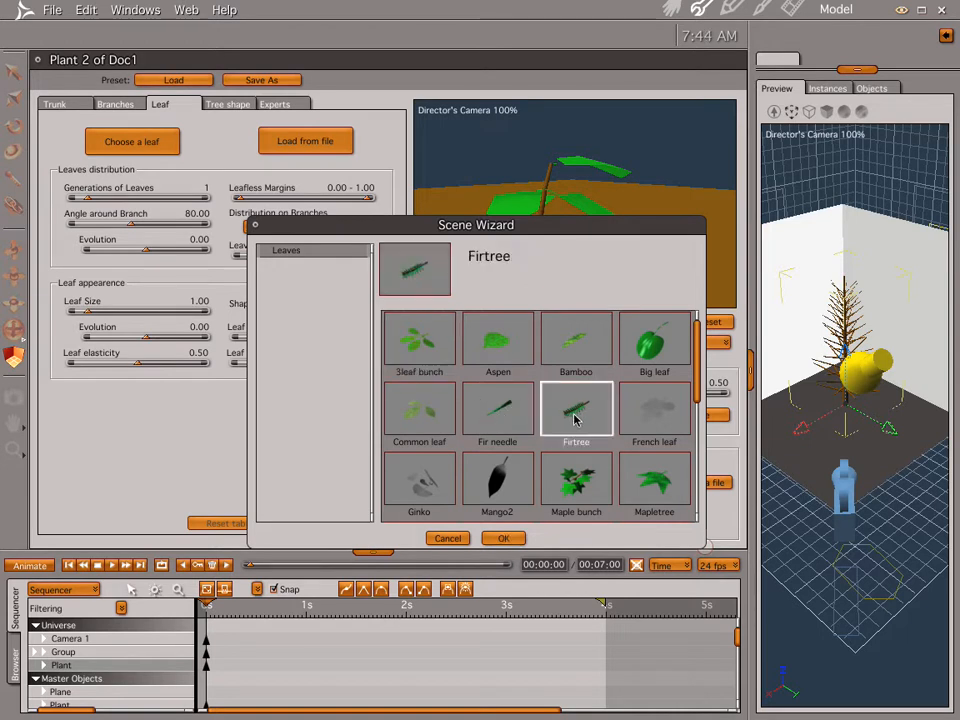
pyautogui.click(504, 539)
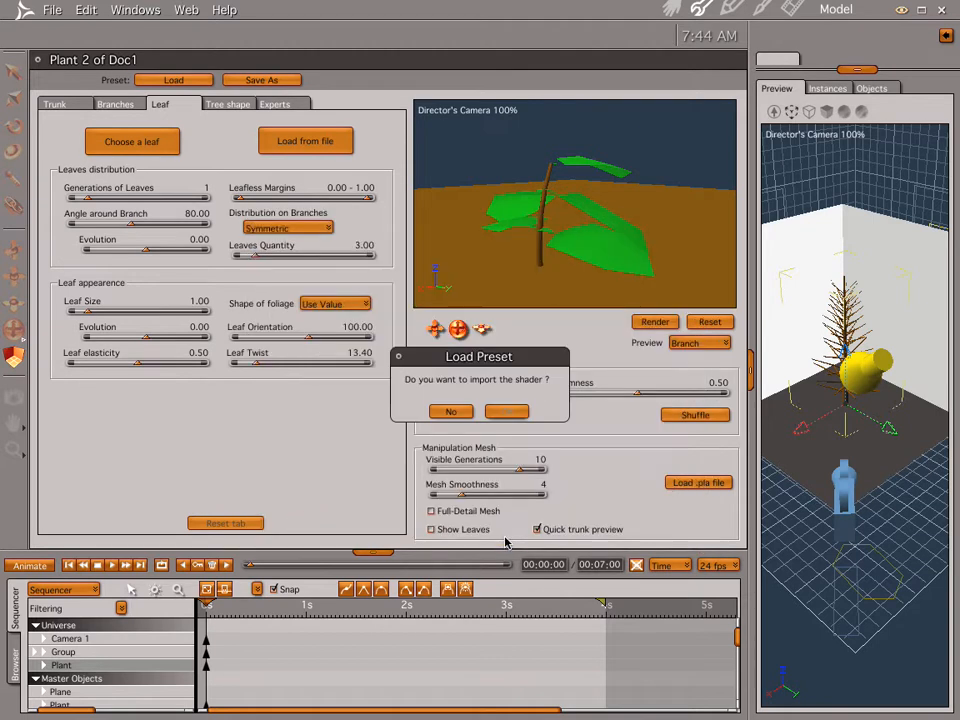
pyautogui.click(506, 412)
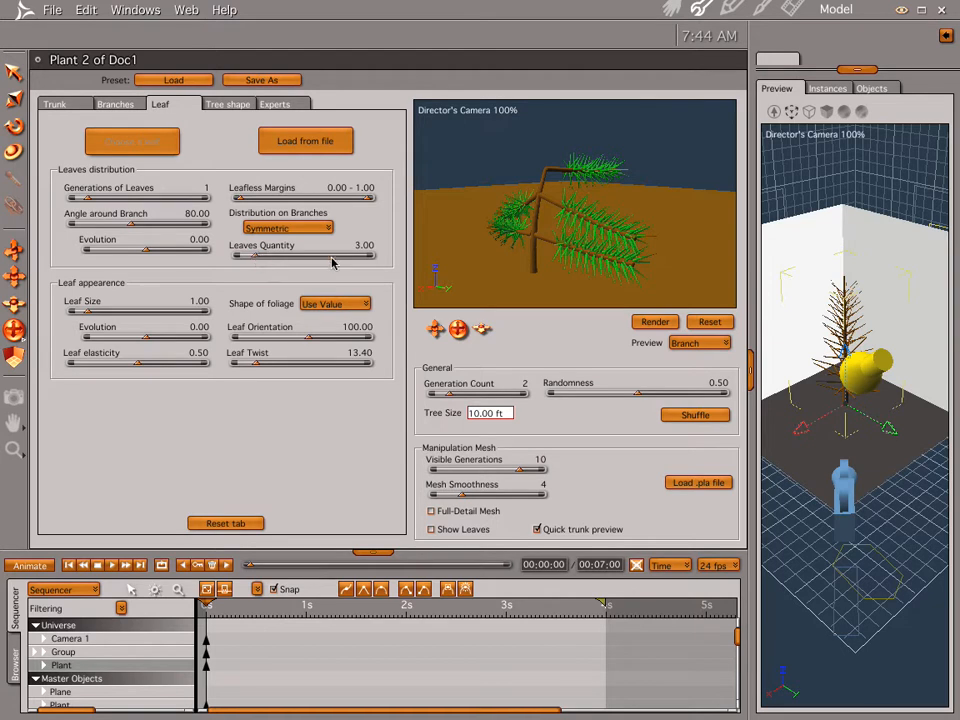
# Set the quantity of leaves on the branches to 4
pyautogui.moveTo(249, 258); pyautogui.dragTo(267, 257)
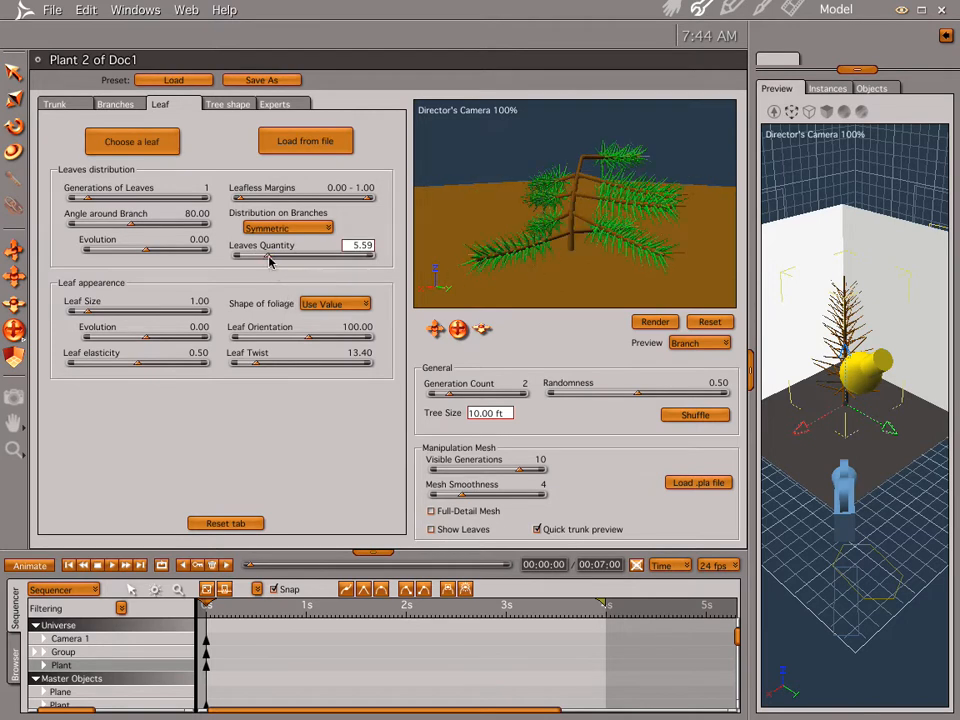
pyautogui.moveTo(272, 261); pyautogui.dragTo(256, 264)
pyautogui.click(349, 245)
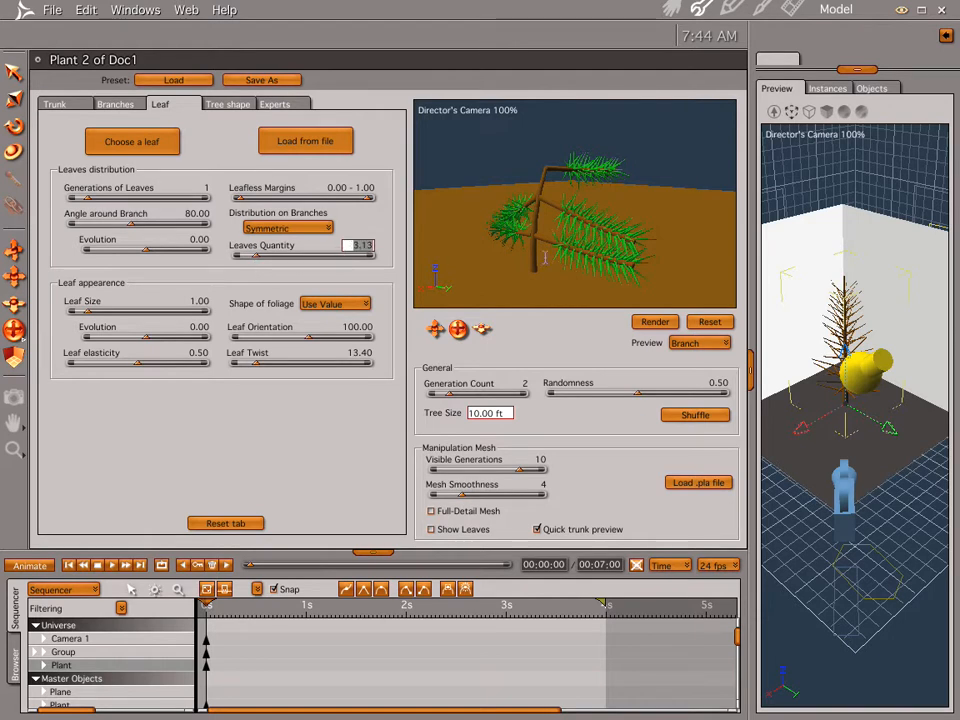
pyautogui.write('4')
pyautogui.press('Tab')
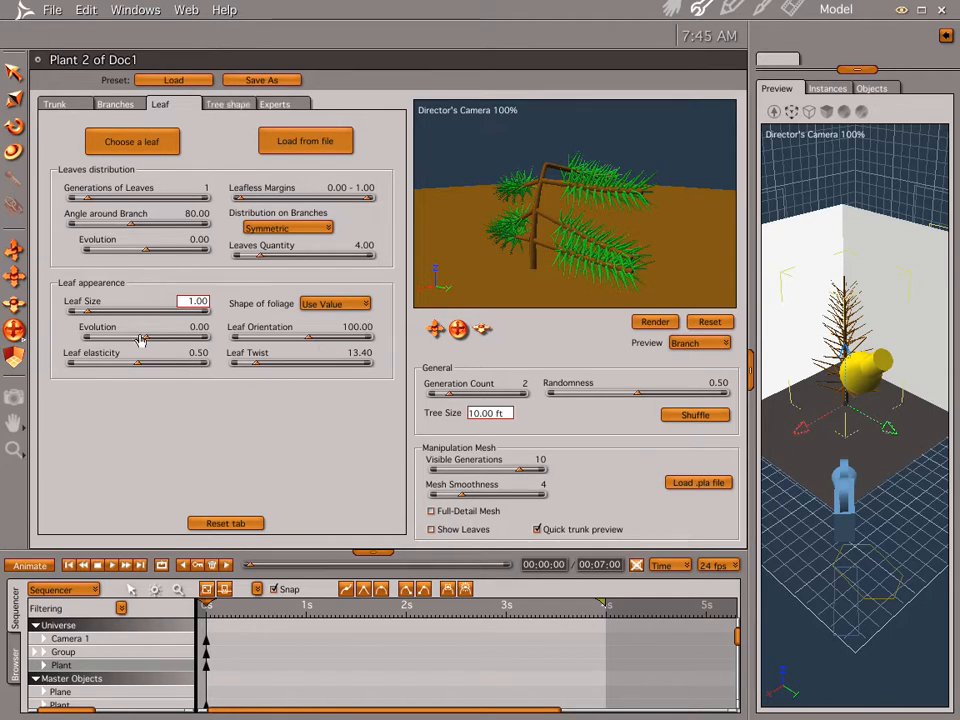
# Change the tree shape's pruning to Conical
pyautogui.click(224, 106)
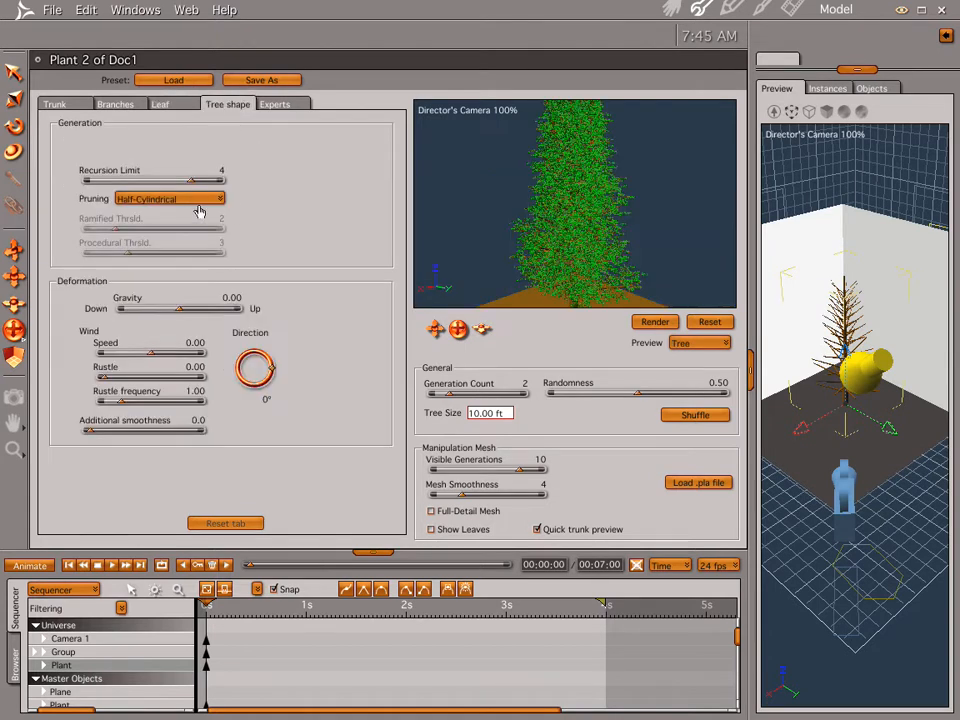
pyautogui.click(194, 200)
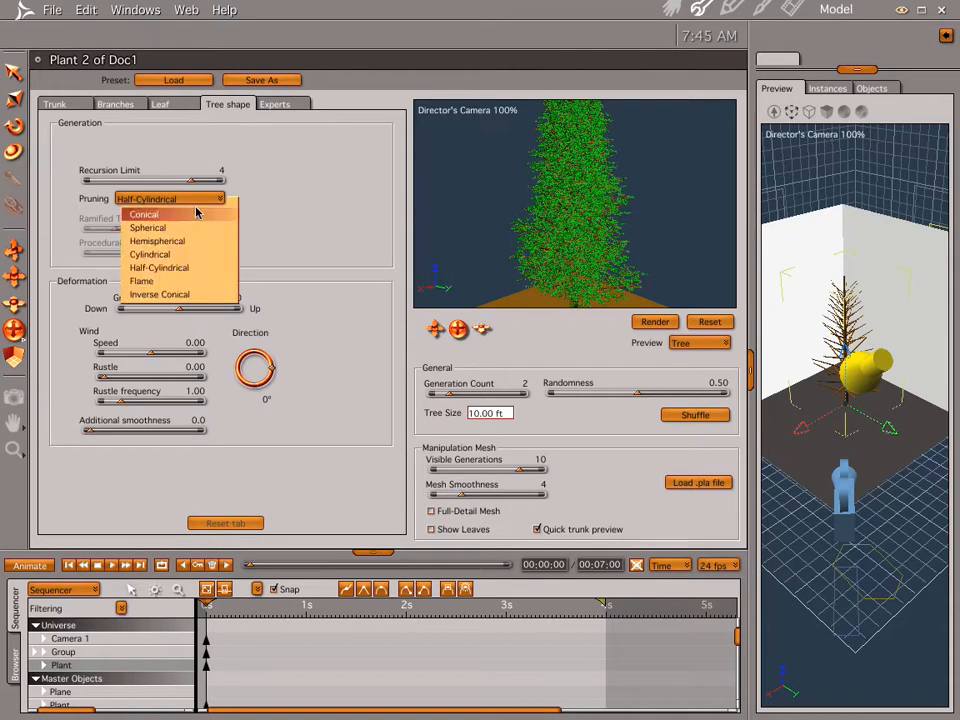
pyautogui.click(196, 208)
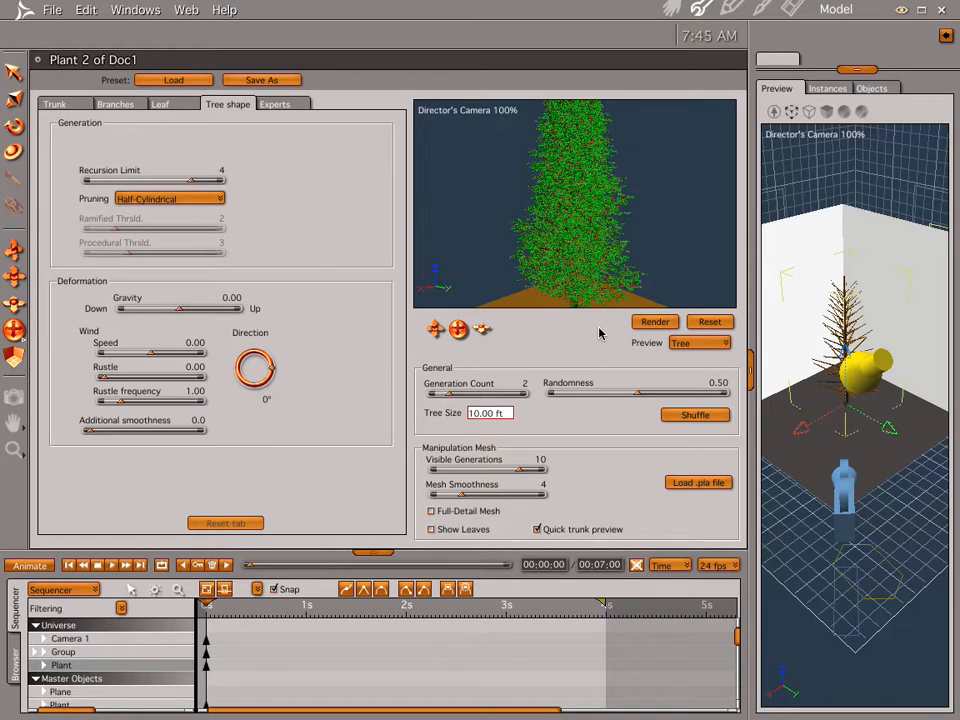
pyautogui.click(172, 199)
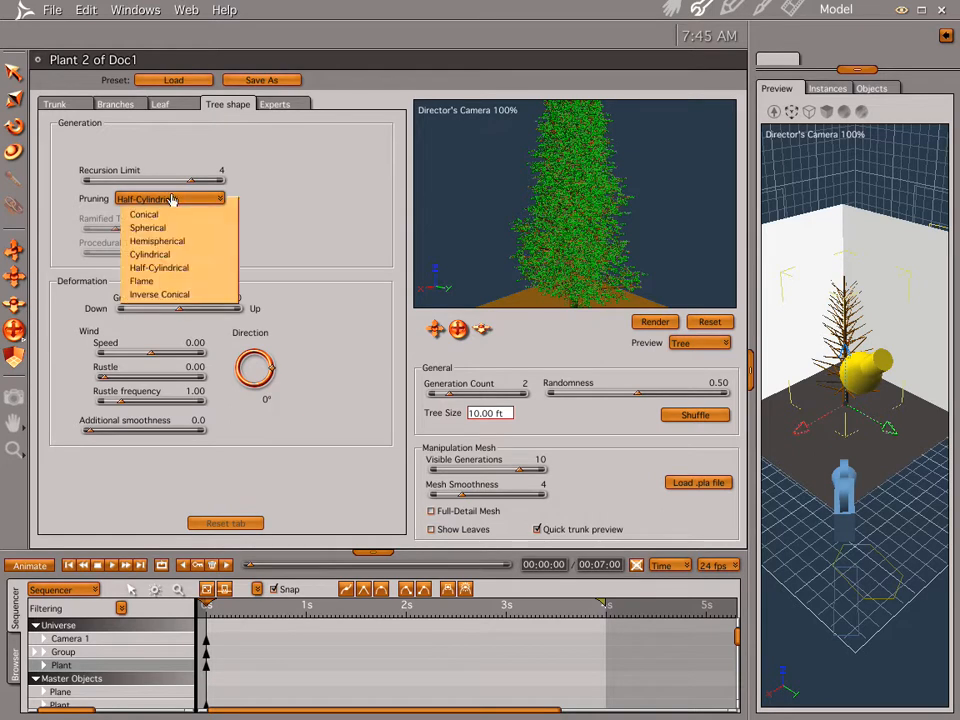
pyautogui.click(142, 215)
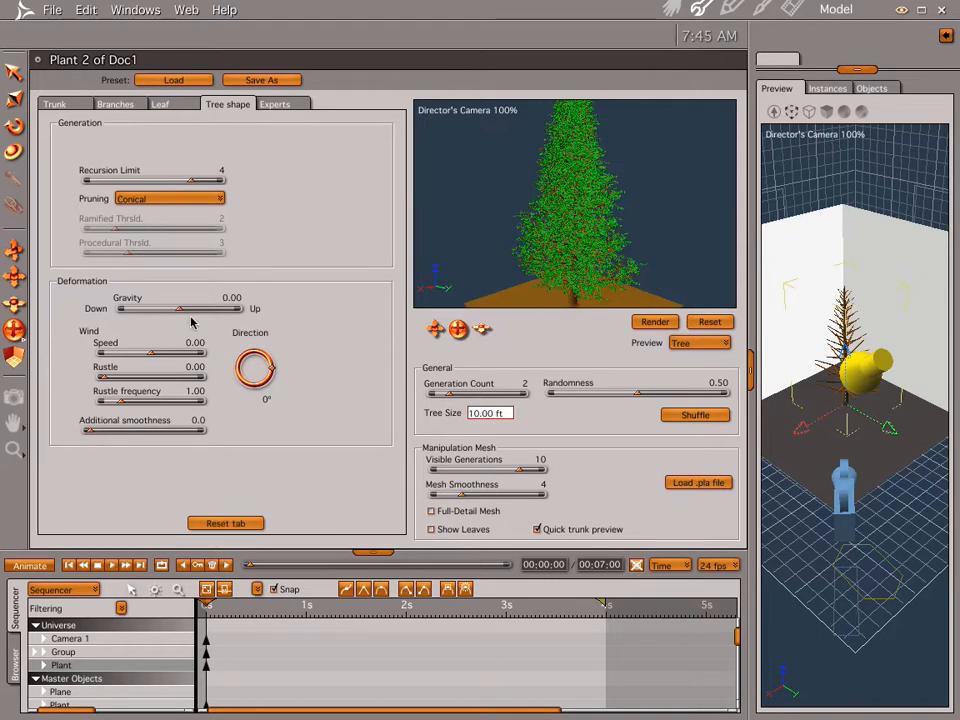
# Apply a downward gravity deformation of -0.61 to the tree and select the Tree preview
pyautogui.moveTo(178, 317); pyautogui.dragTo(172, 317)
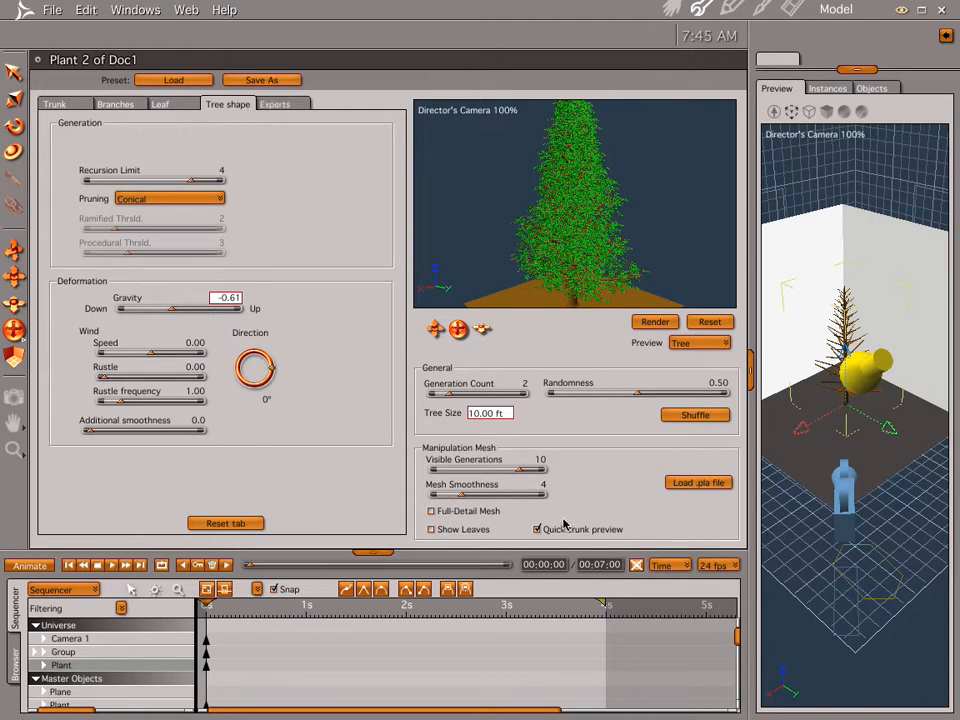
pyautogui.click(685, 347)
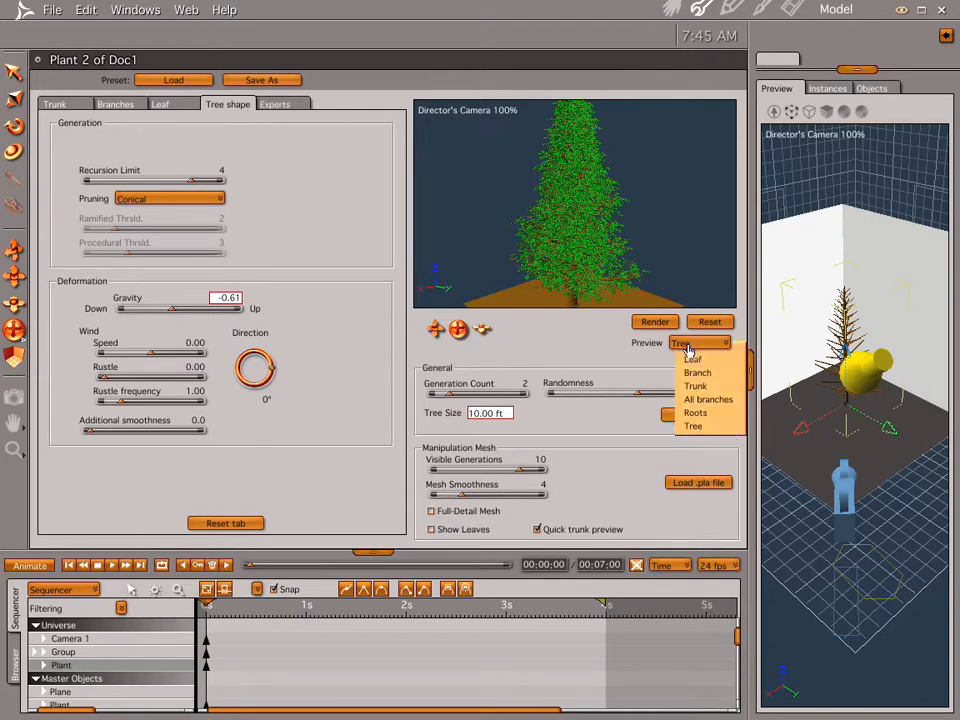
pyautogui.click(697, 427)
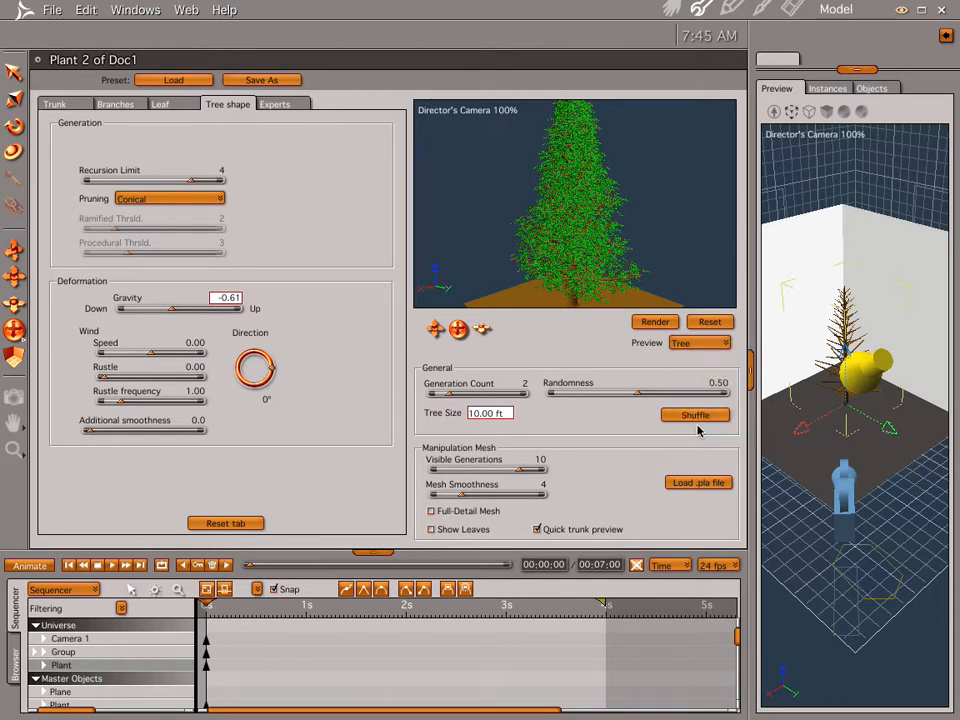
# Render the tree in the plant editor preview, render the whole room scene from the assembly view, and return to the scene
pyautogui.click(644, 330)
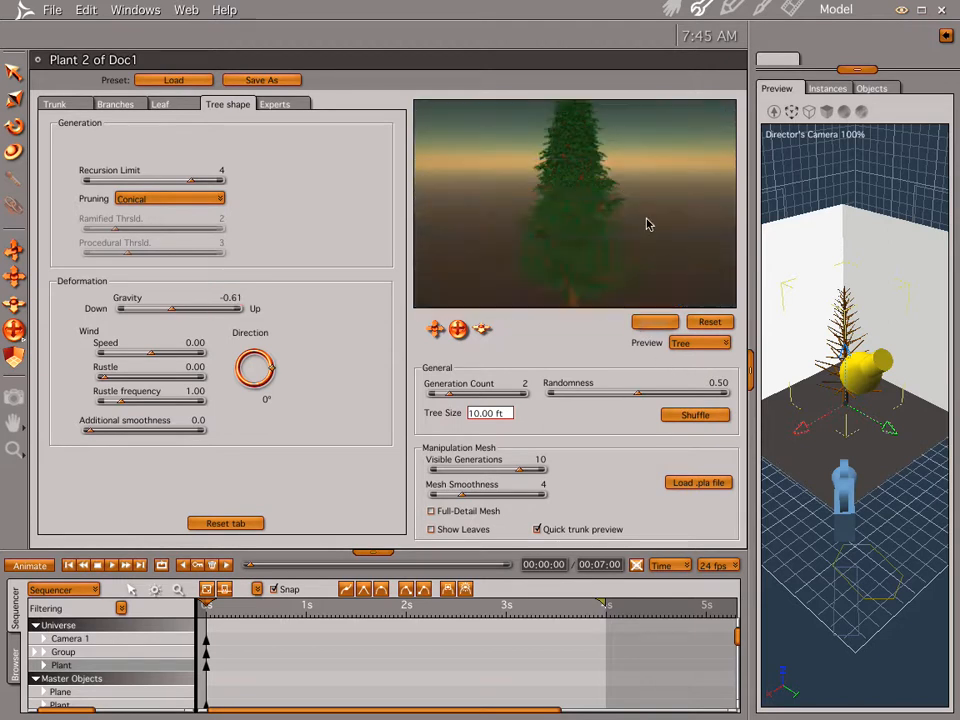
pyautogui.click(672, 10)
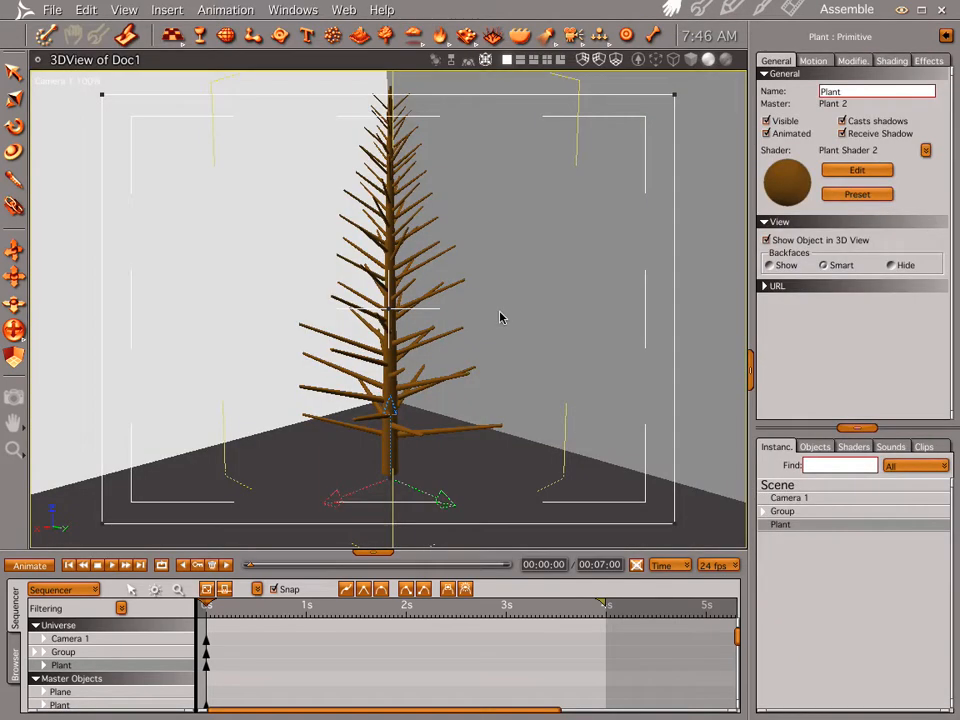
pyautogui.hotkey('ctrl', 'r')
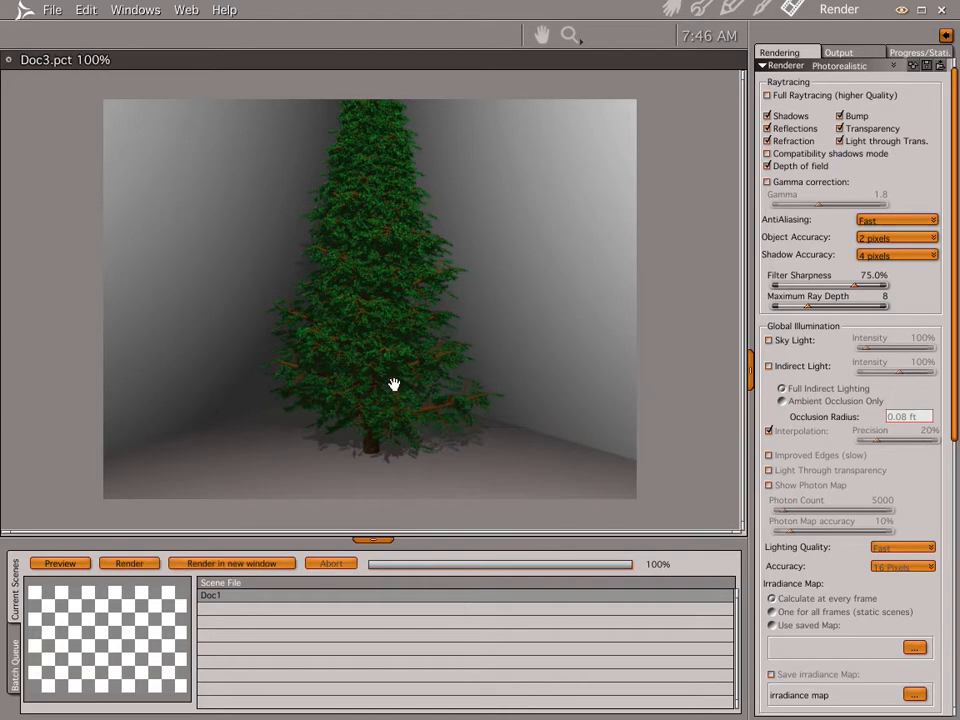
pyautogui.click(668, 12)
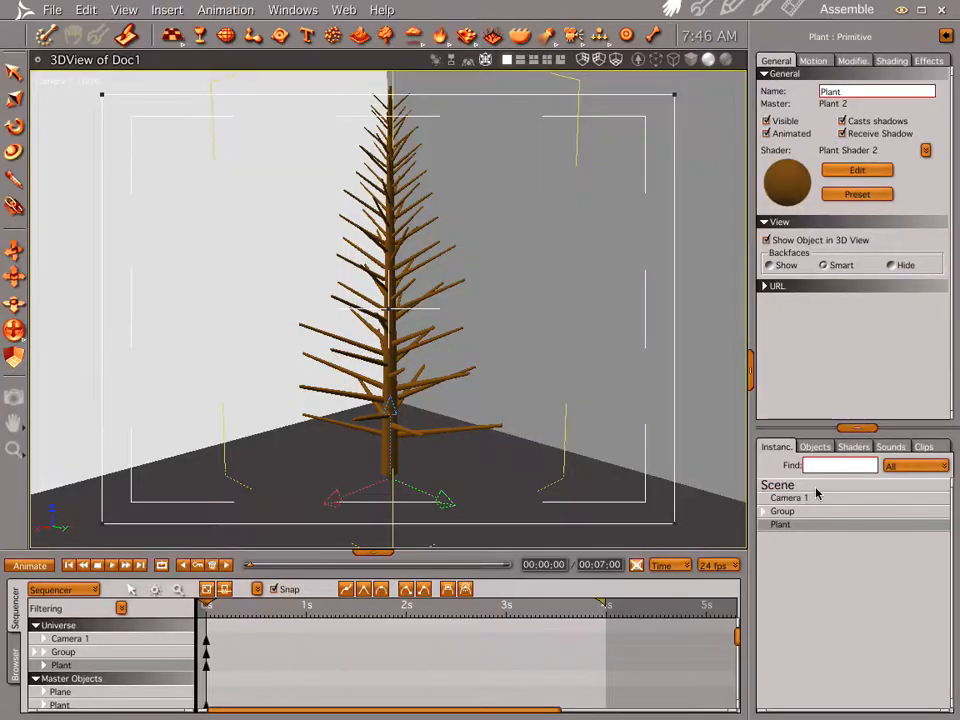
# Open the plant's shader for editing and set the Leaf color to dark green (H 32.04, L 19.74, S 53.33)
pyautogui.click(834, 171)
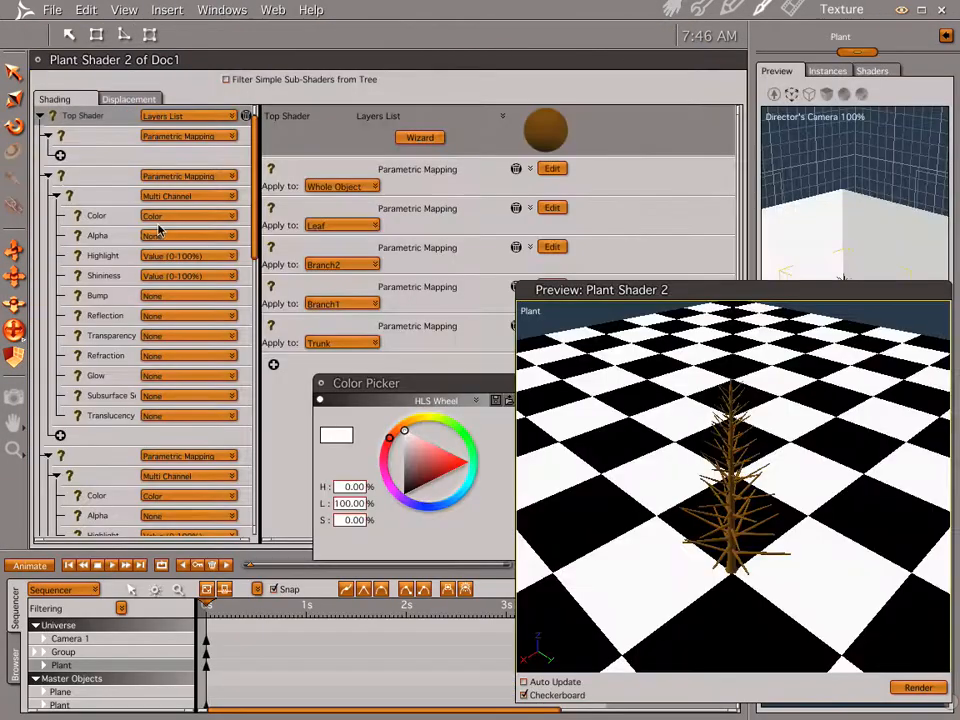
pyautogui.click(99, 218)
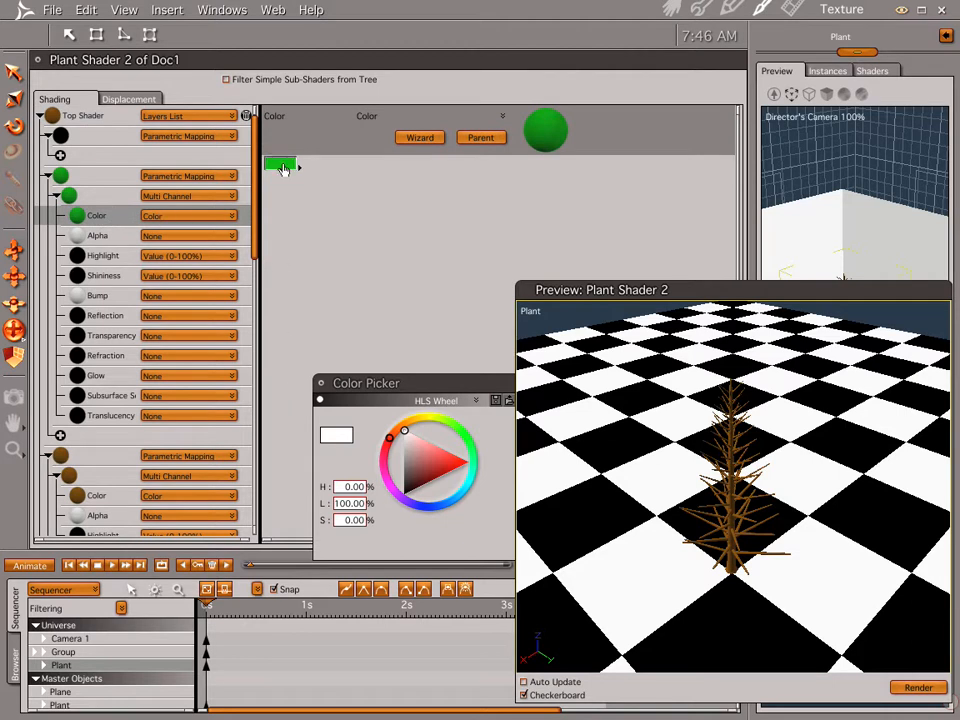
pyautogui.moveTo(408, 476); pyautogui.dragTo(418, 480)
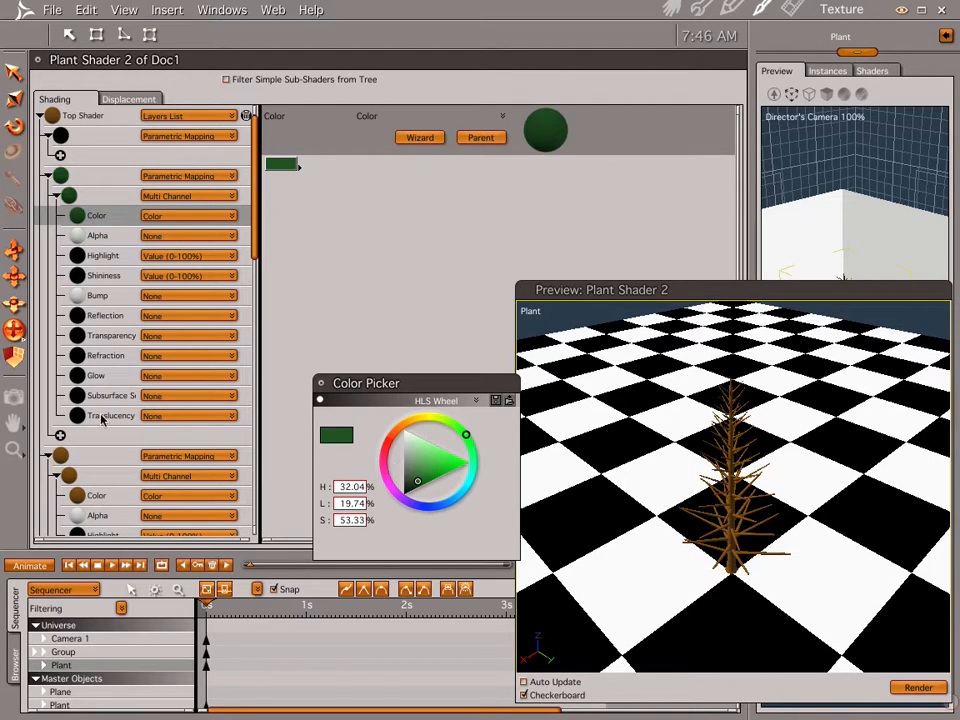
# Set the Branch2 color to dark brown (H 10.27, L 9.21, S 100.00) and copy the Branch2 parametric mapping
pyautogui.click(114, 500)
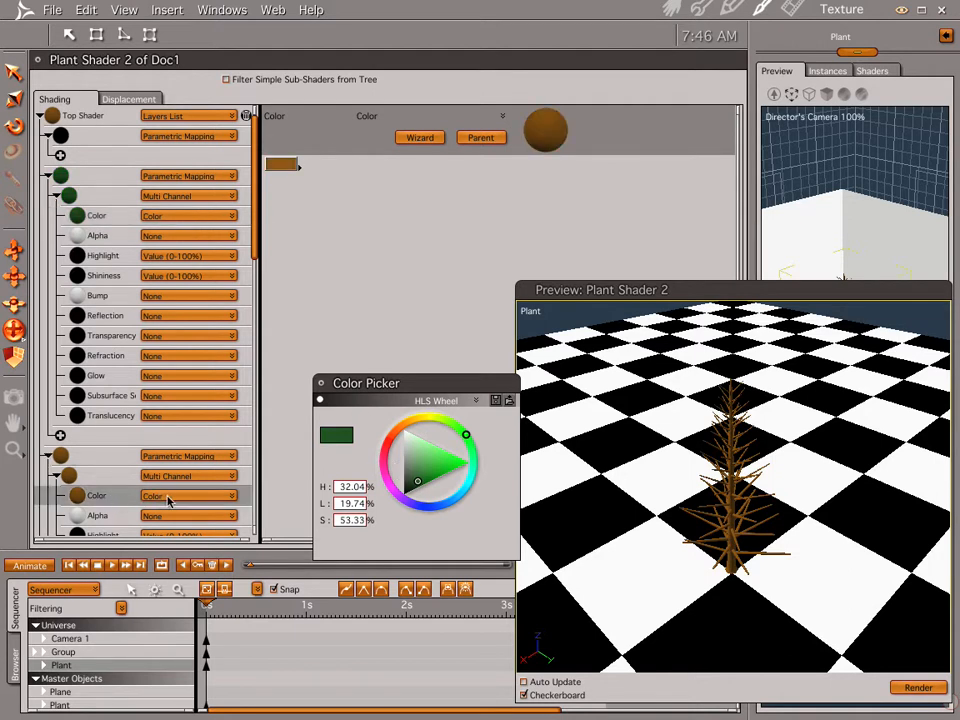
pyautogui.moveTo(417, 478); pyautogui.dragTo(417, 490)
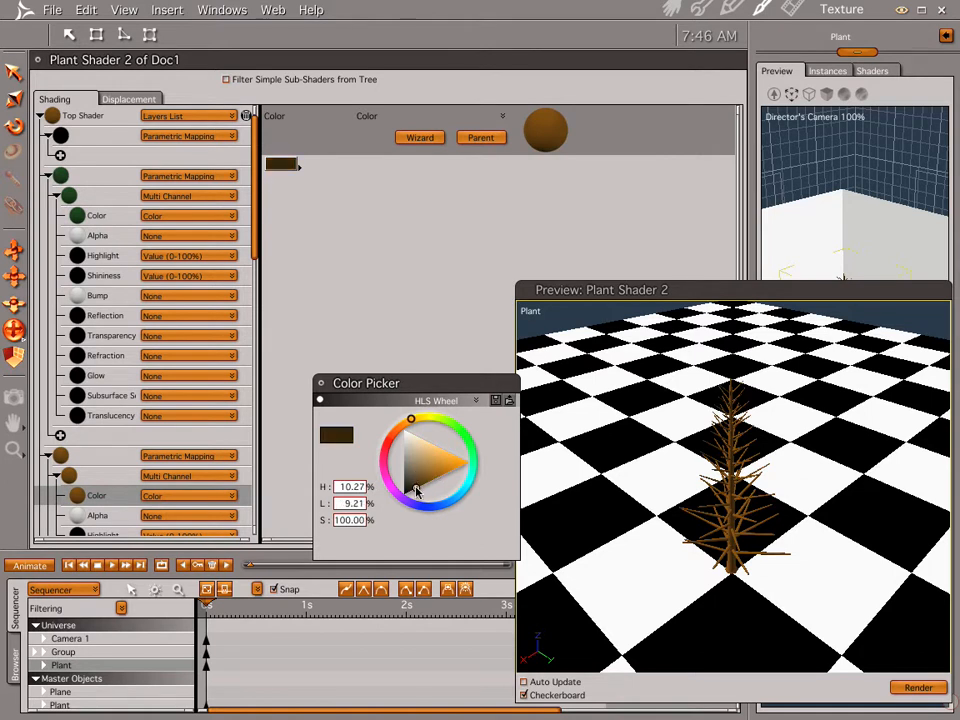
pyautogui.rightClick(113, 499)
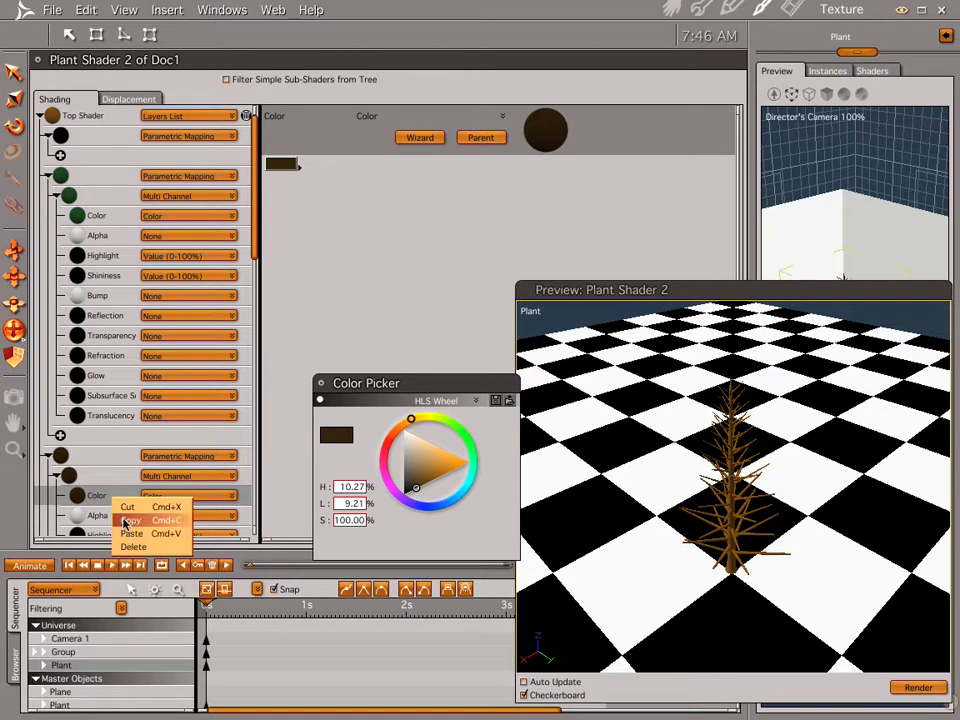
pyautogui.click(125, 521)
pyautogui.click(107, 458)
pyautogui.rightClick(107, 457)
pyautogui.click(121, 481)
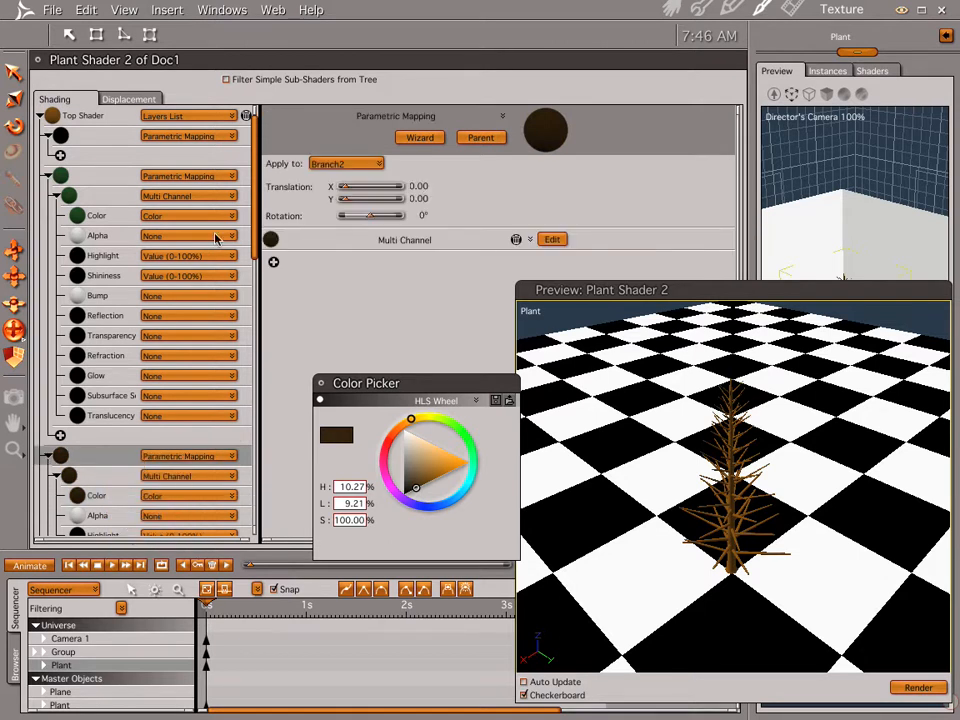
# Collapse the Leaf mapping and paste the copied Branch2 mapping over the Branch1 parametric mapping
pyautogui.click(45, 177)
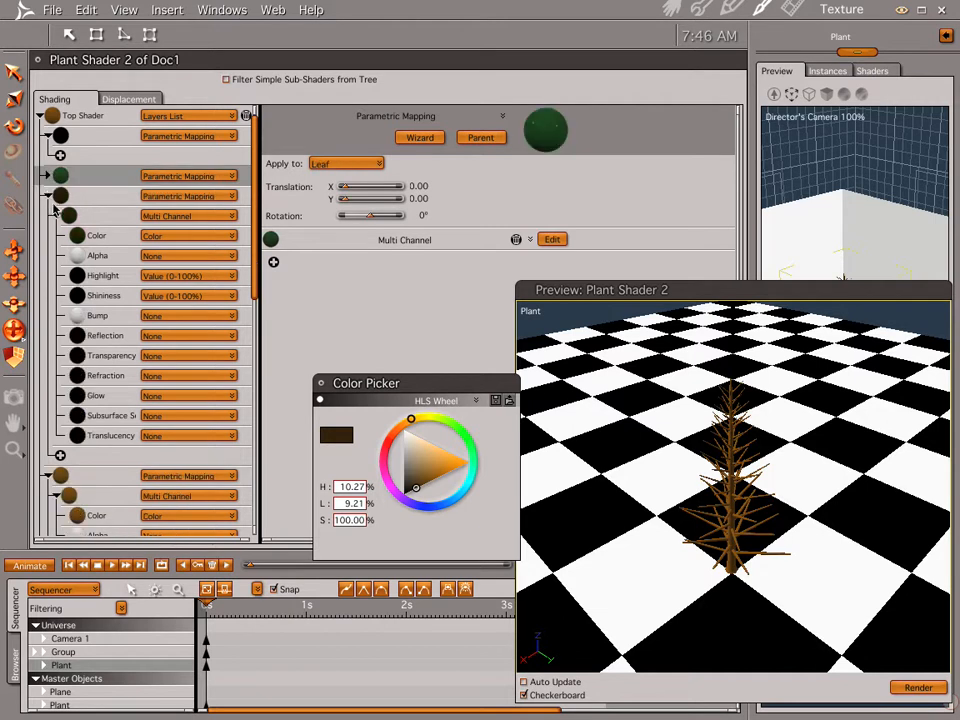
pyautogui.click(93, 482)
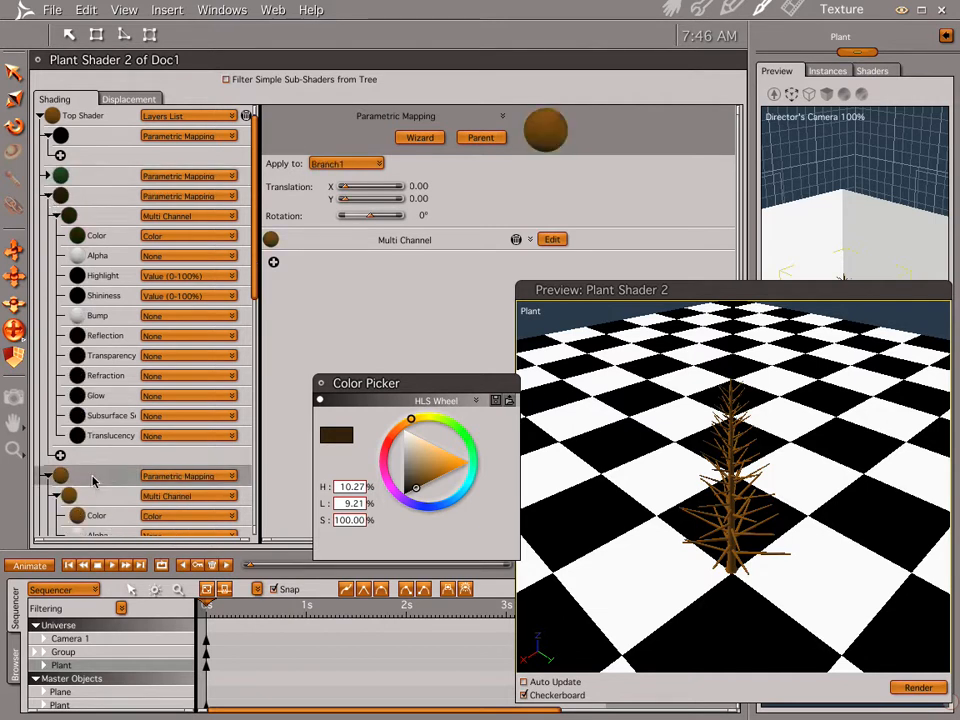
pyautogui.rightClick(93, 482)
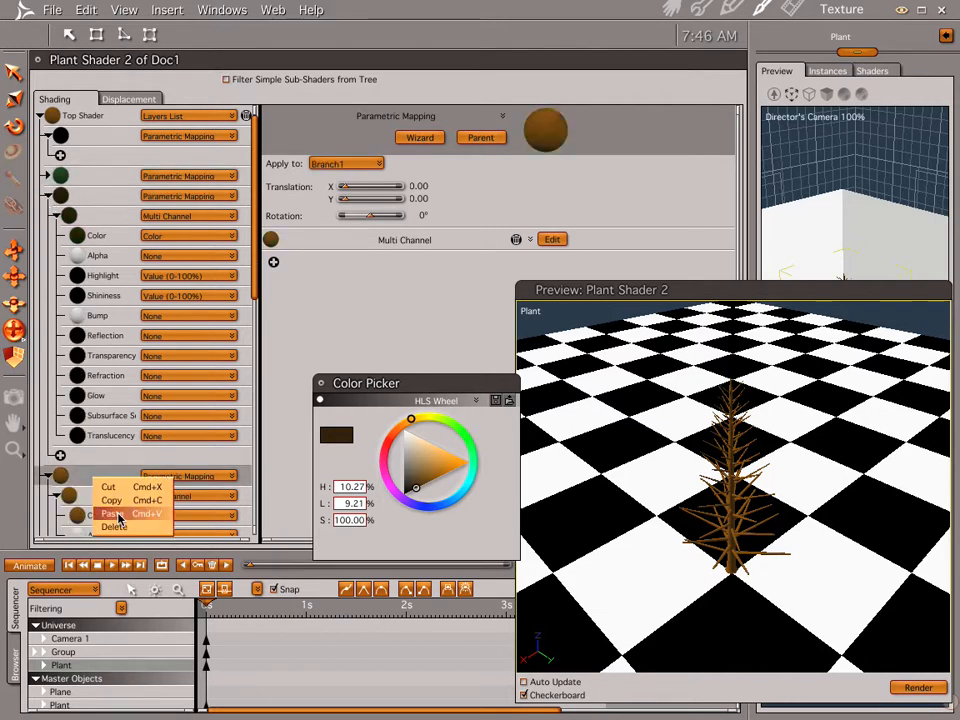
pyautogui.click(113, 513)
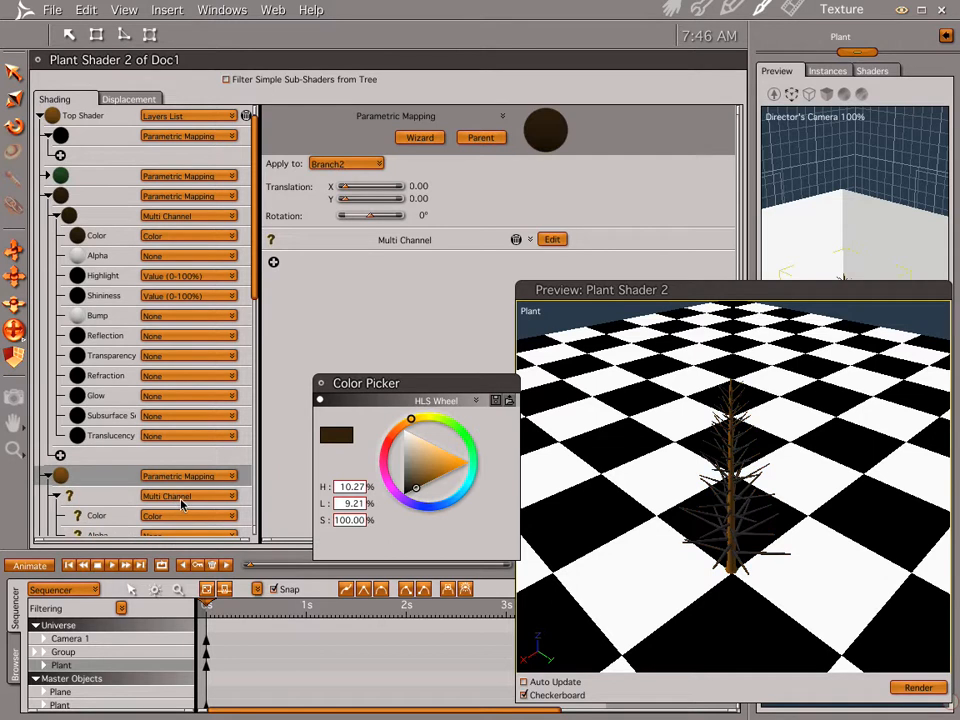
# Collapse both branch mappings and paste the copied Branch2 mapping over the Trunk parametric mapping
pyautogui.click(47, 197)
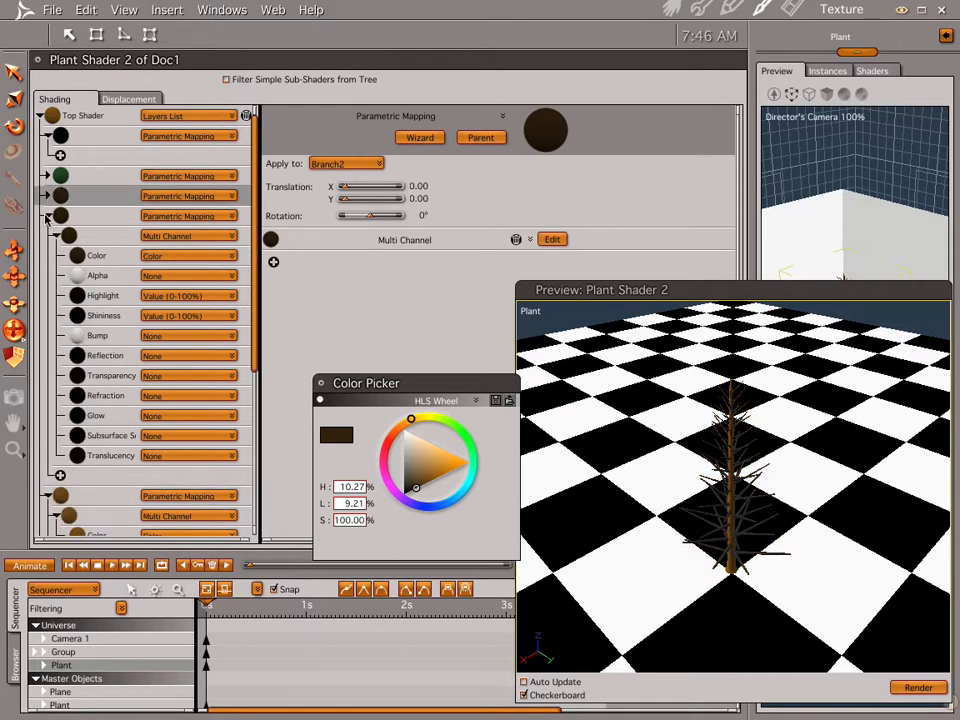
pyautogui.click(48, 216)
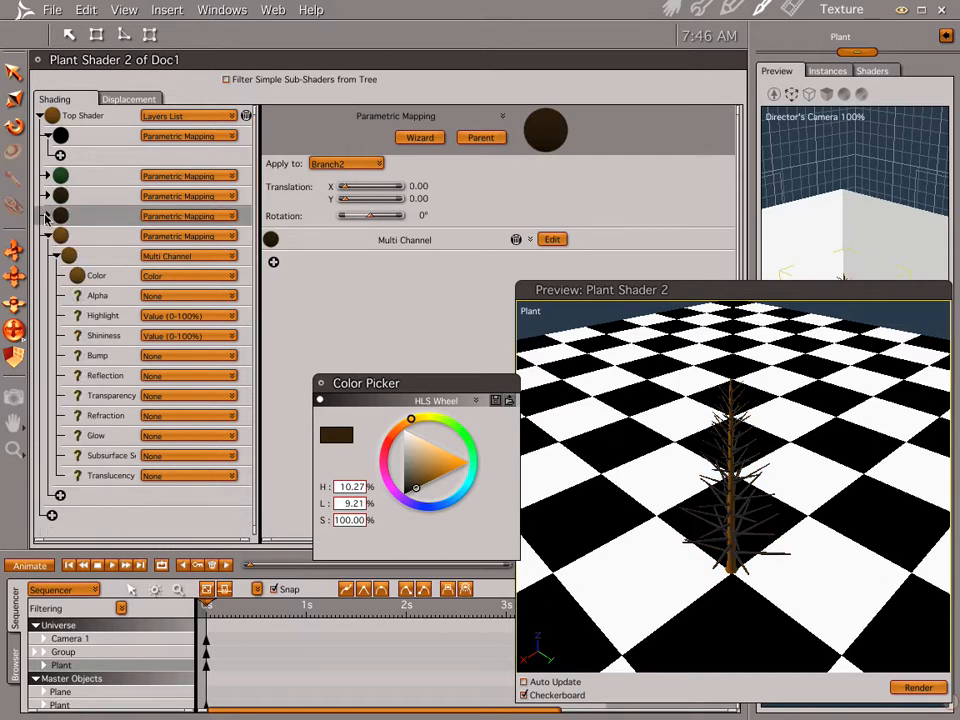
pyautogui.click(102, 240)
pyautogui.rightClick(102, 240)
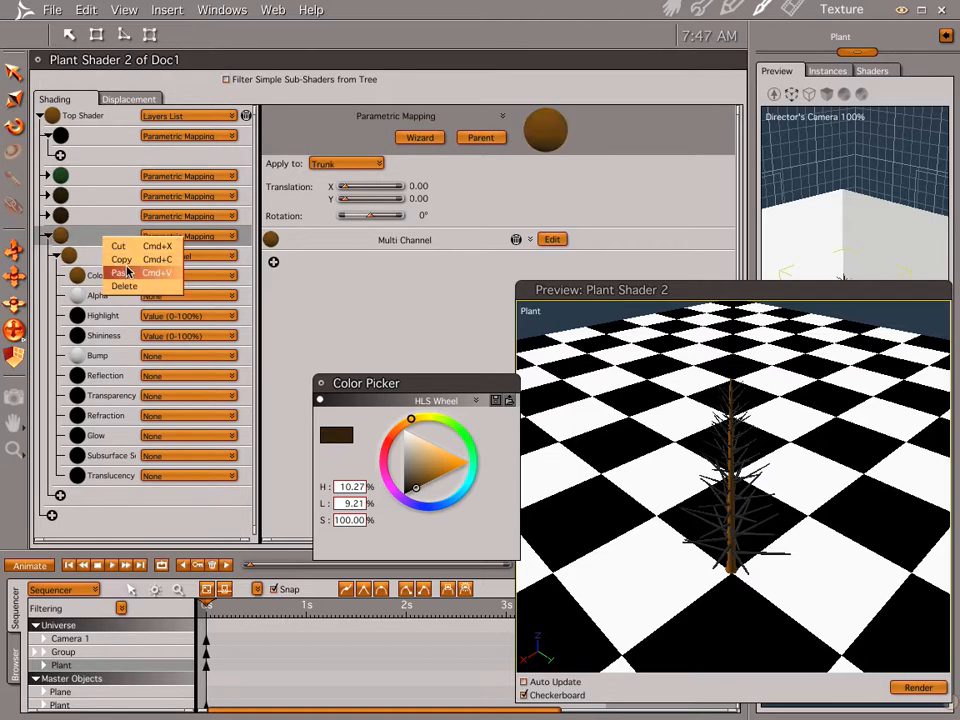
pyautogui.click(116, 271)
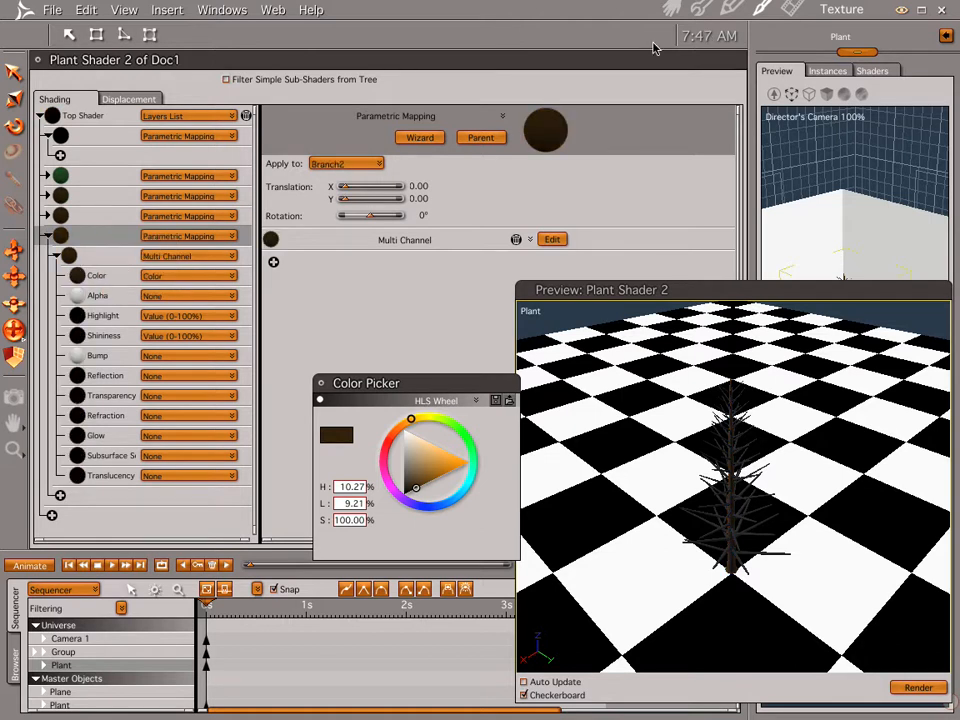
# Render the room scene to check the tree with its dark brown wood and darker leaves, and return to the scene
pyautogui.click(670, 8)
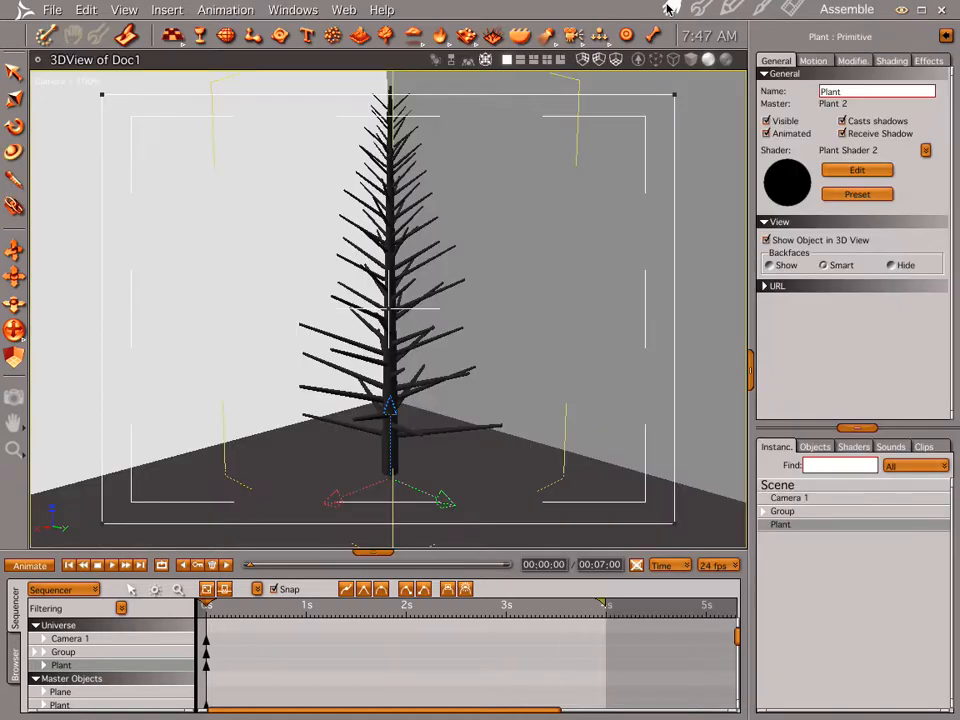
pyautogui.hotkey('ctrl', 'r')
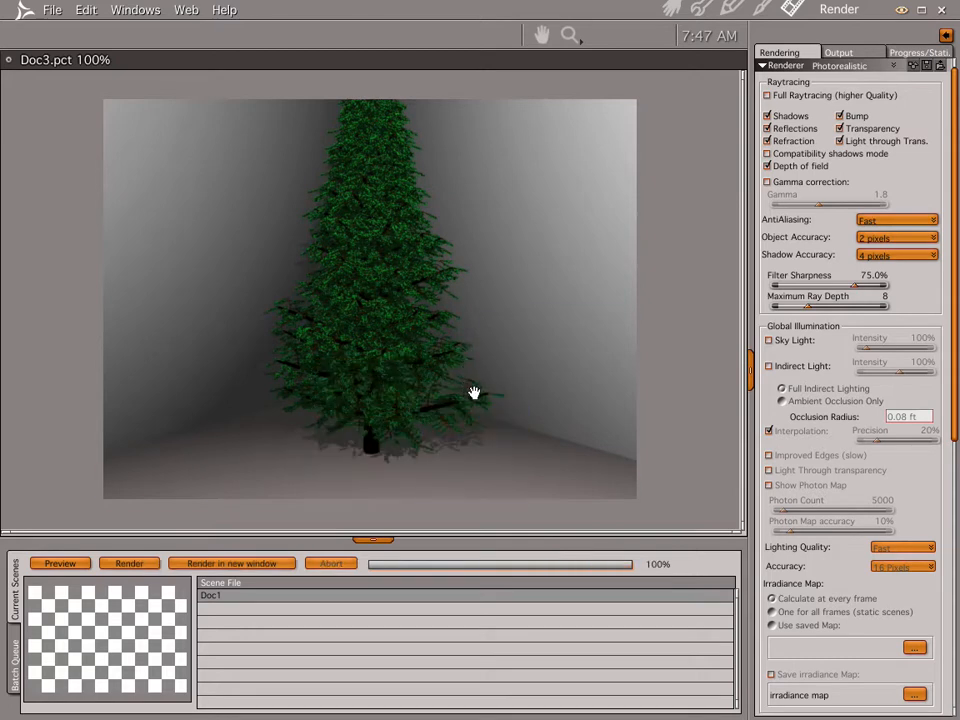
pyautogui.click(671, 8)
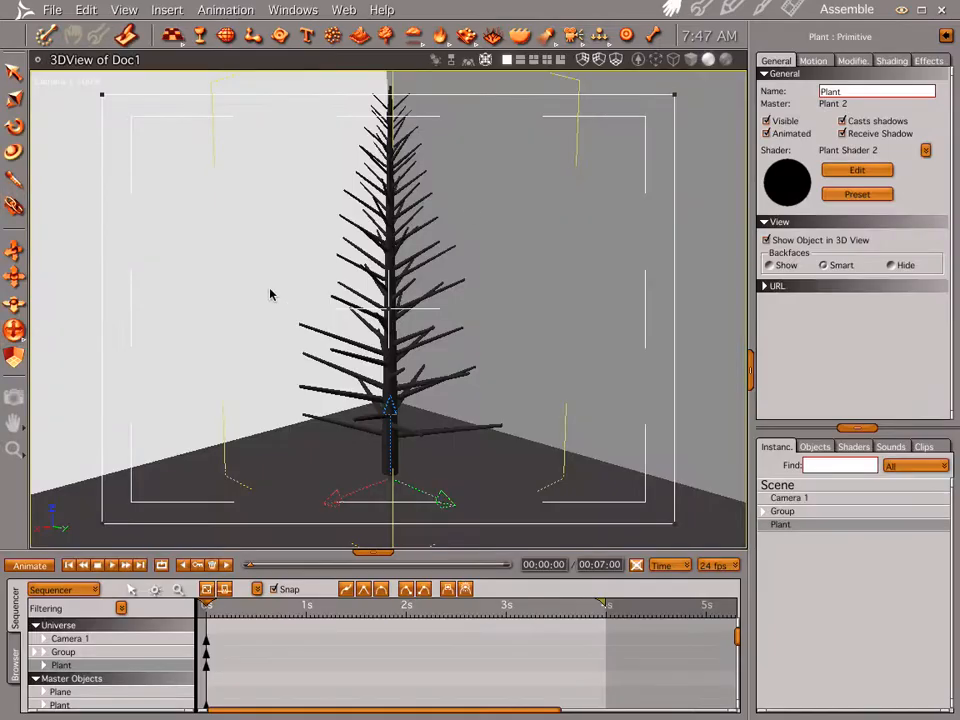
# Reopen the plant shader and lighten the color of the last parametric mapping to brown (H 10.25, L 23.68, S 52.78)
pyautogui.click(857, 170)
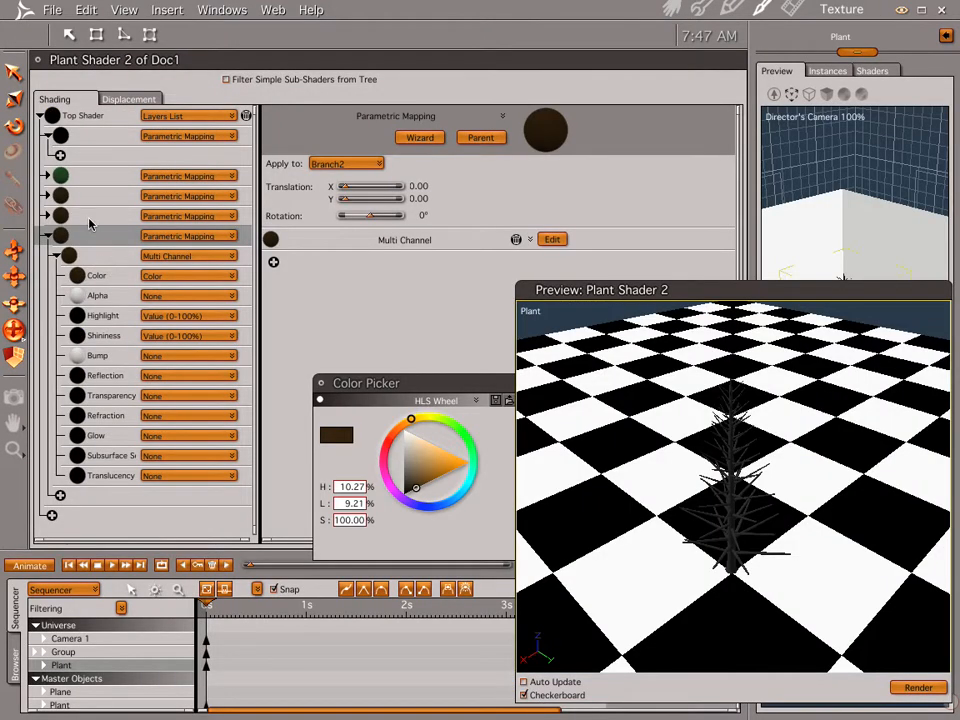
pyautogui.click(100, 276)
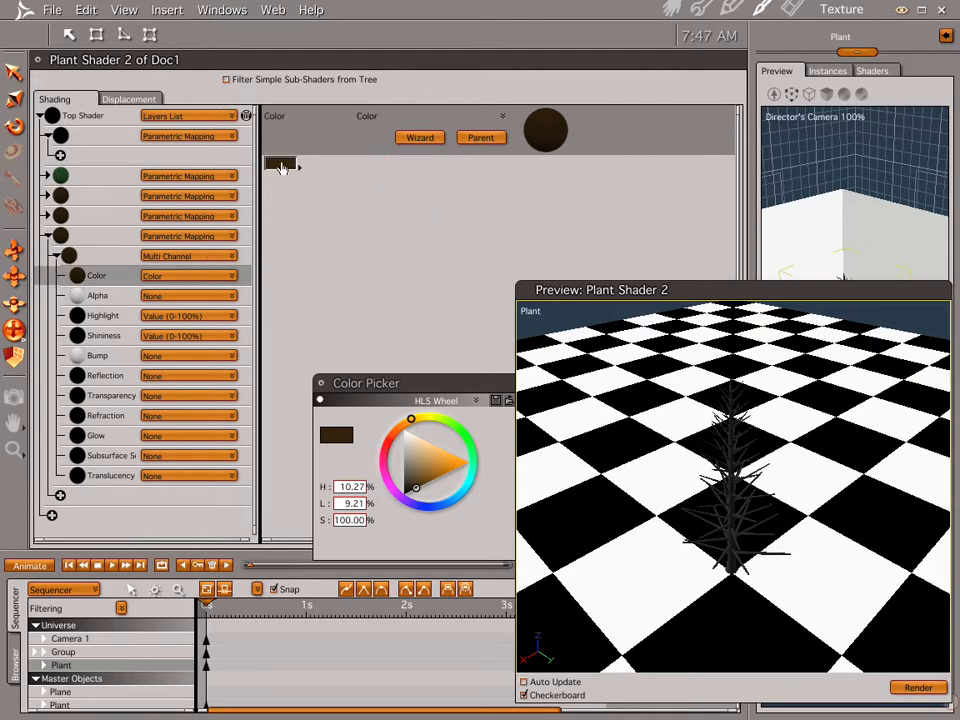
pyautogui.moveTo(409, 480); pyautogui.dragTo(420, 483)
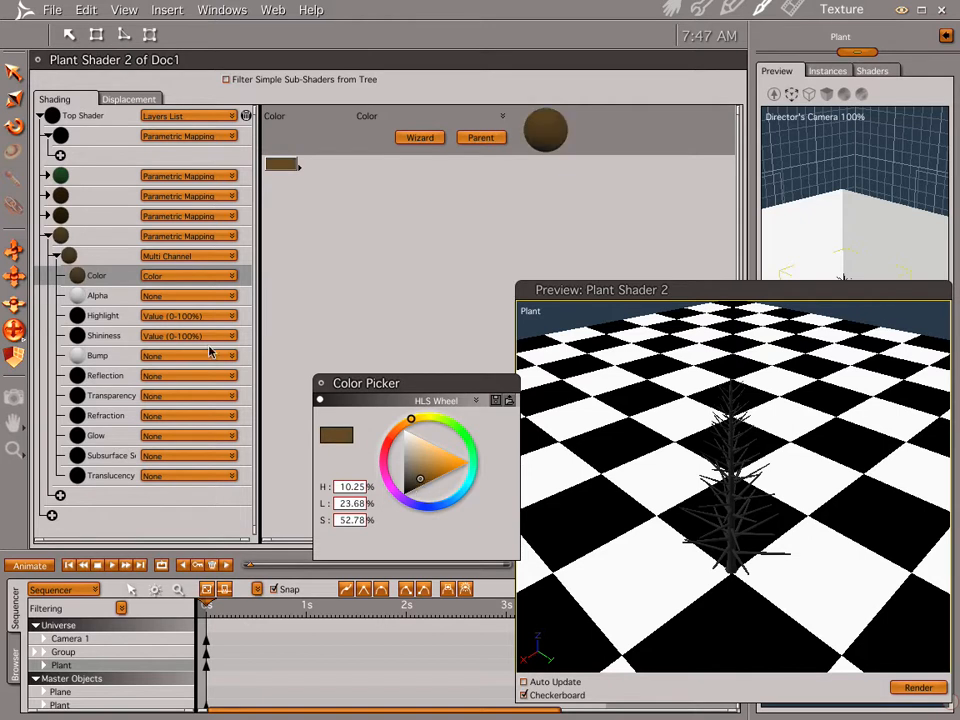
# Copy the lighter brown color and paste it into the color channel of the fourth parametric mapping
pyautogui.rightClick(95, 277)
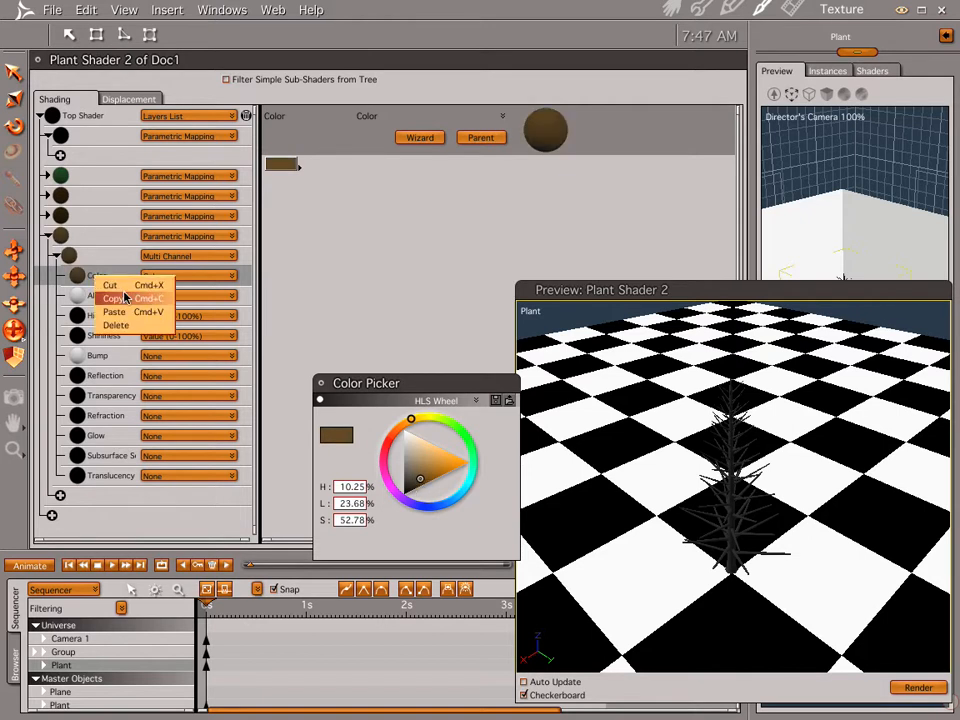
pyautogui.click(127, 298)
pyautogui.click(46, 235)
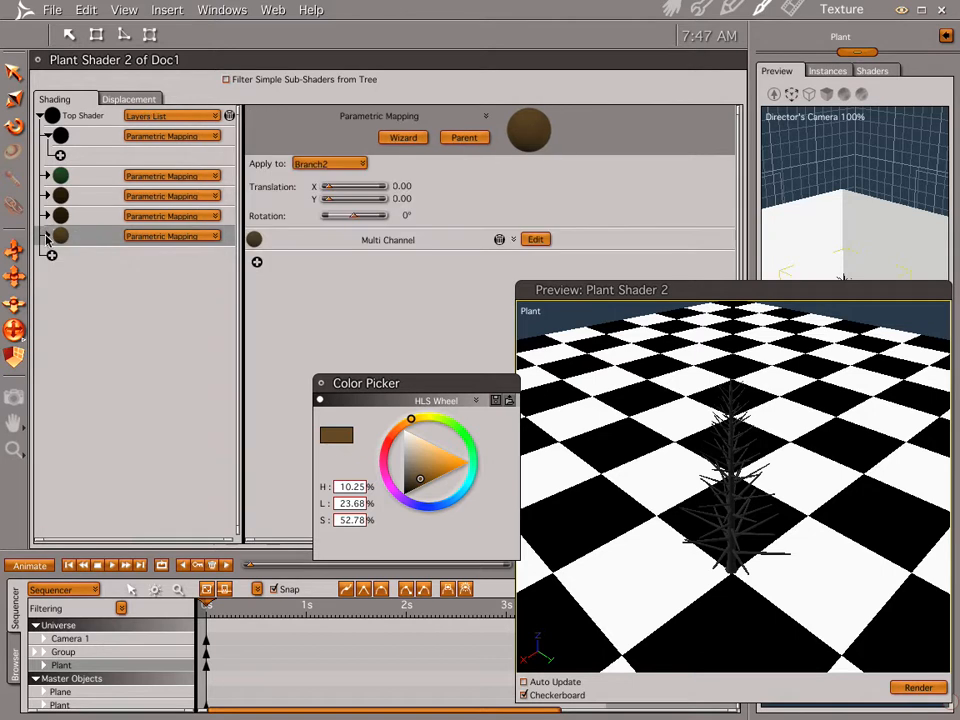
pyautogui.click(46, 217)
pyautogui.rightClick(112, 258)
pyautogui.click(126, 292)
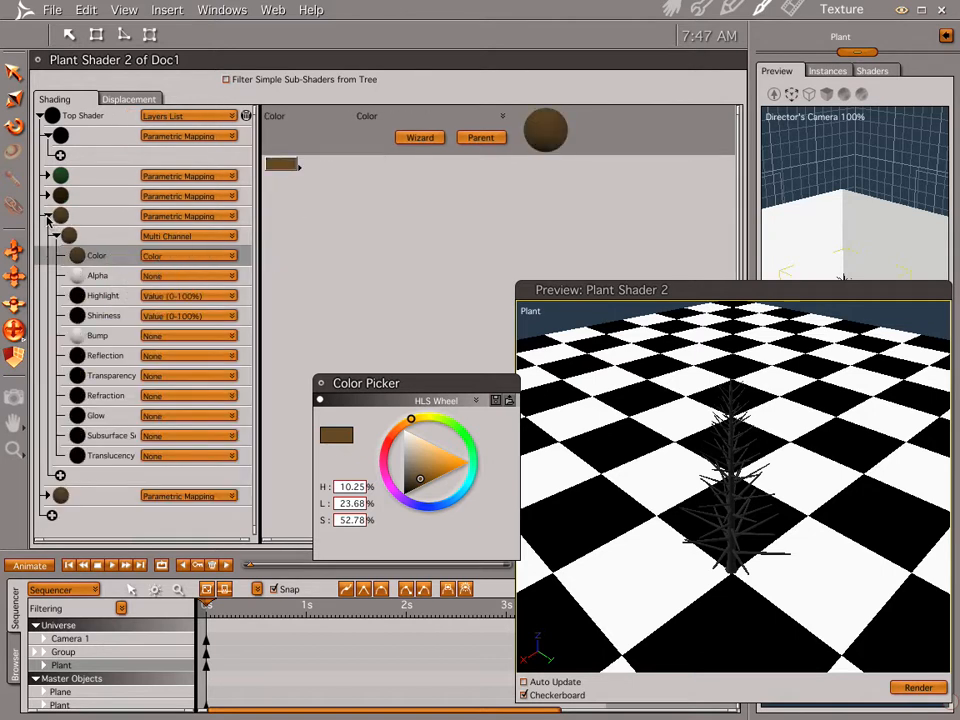
# Paste the lighter brown color into the color channel of the third parametric mapping, just below the green leaf mapping
pyautogui.click(48, 216)
pyautogui.click(46, 196)
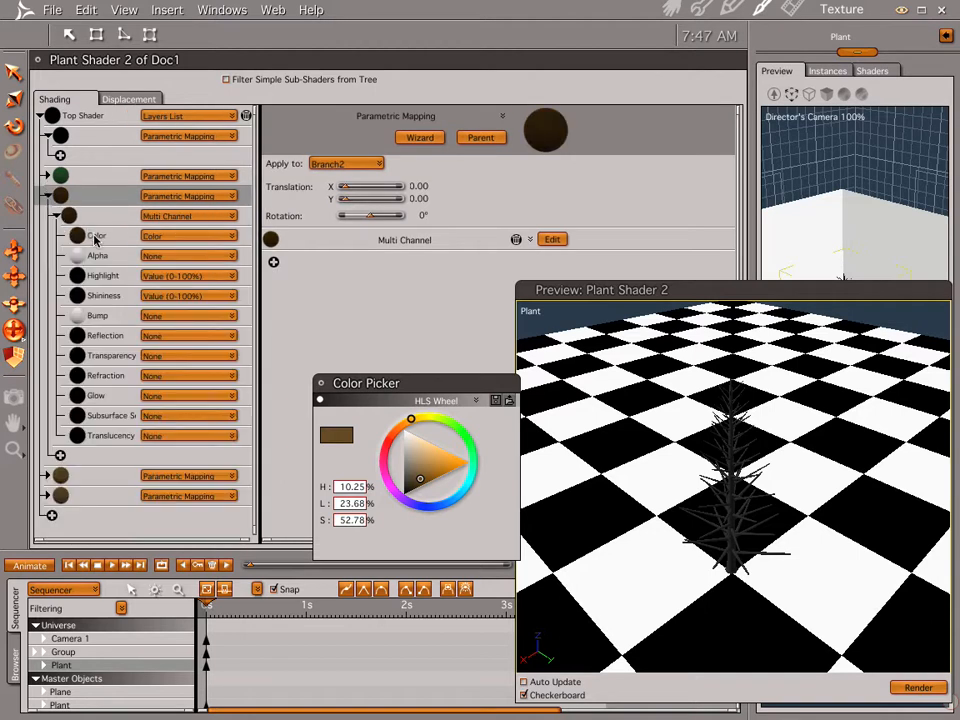
pyautogui.rightClick(96, 239)
pyautogui.click(116, 274)
# Render the room scene again to check the lighter brown wood color, and return to the scene
pyautogui.click(675, 12)
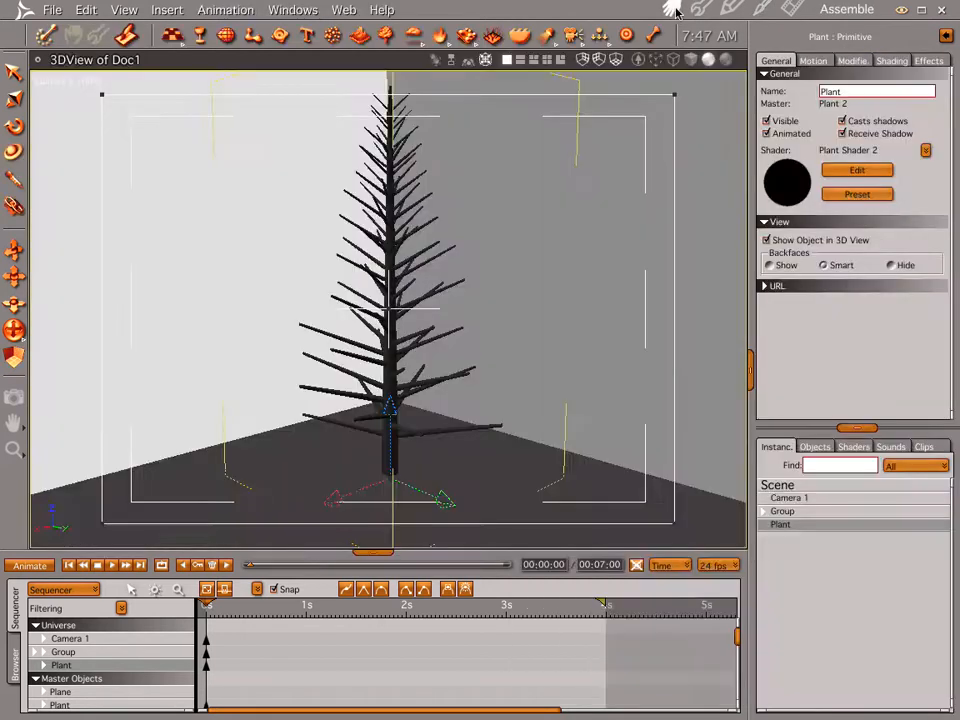
pyautogui.hotkey('ctrl', 'r')
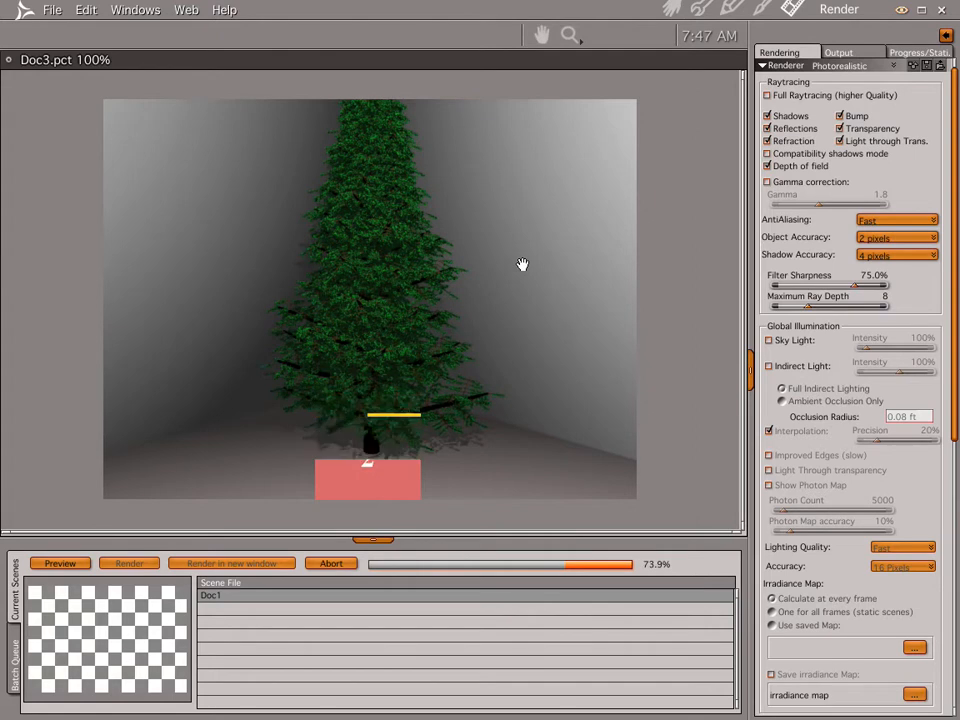
pyautogui.click(671, 10)
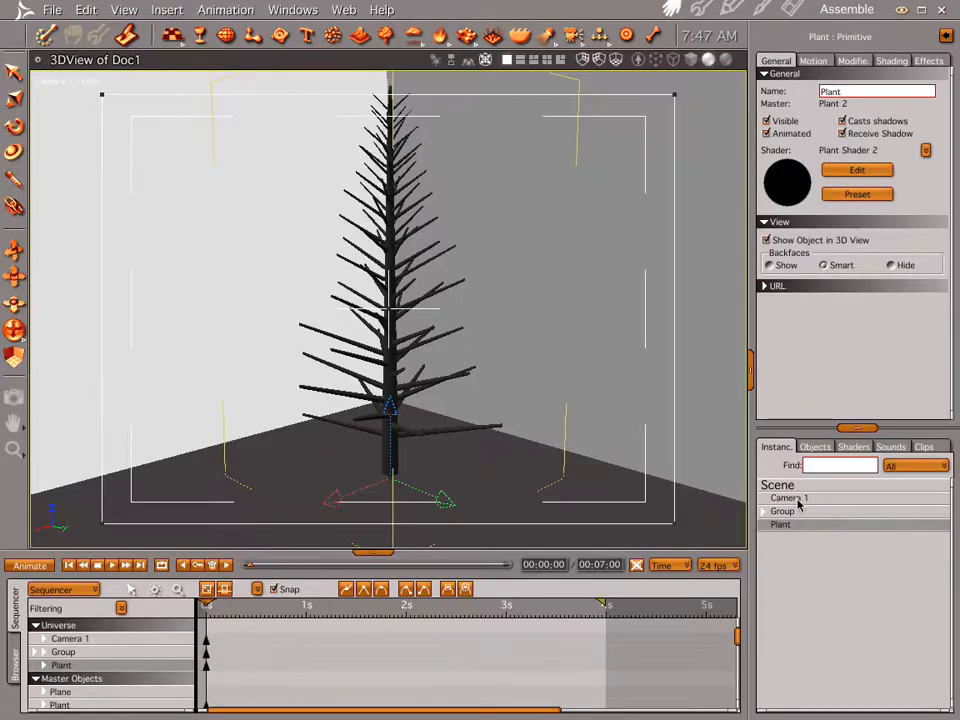
# Reopen the plant shader and apply the third parametric mapping, just below the green leaf mapping, to the Trunk
pyautogui.click(846, 172)
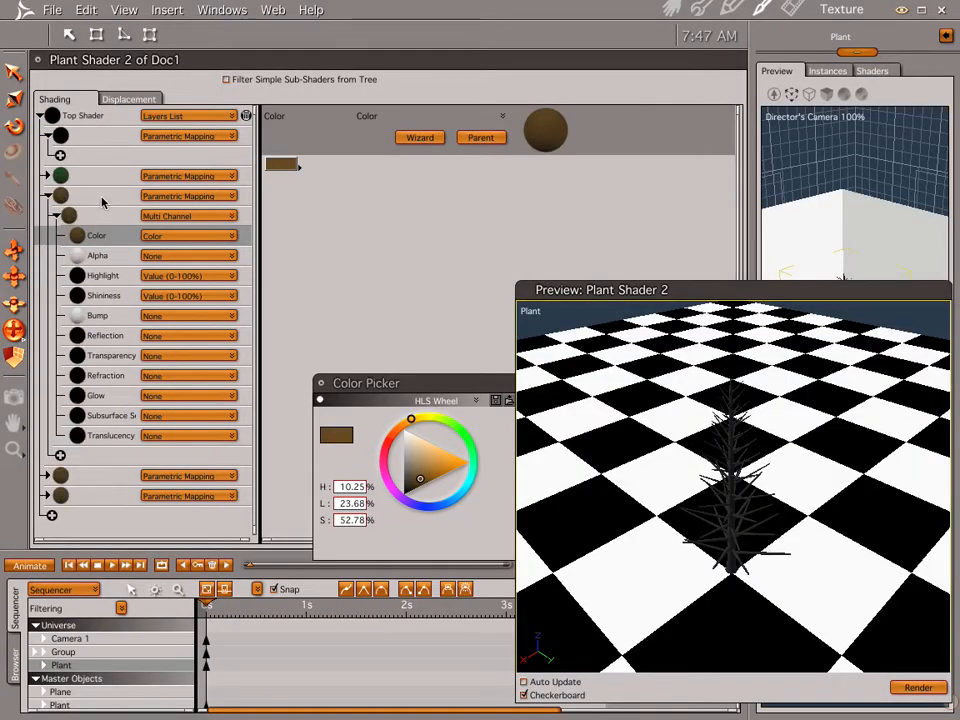
pyautogui.click(101, 203)
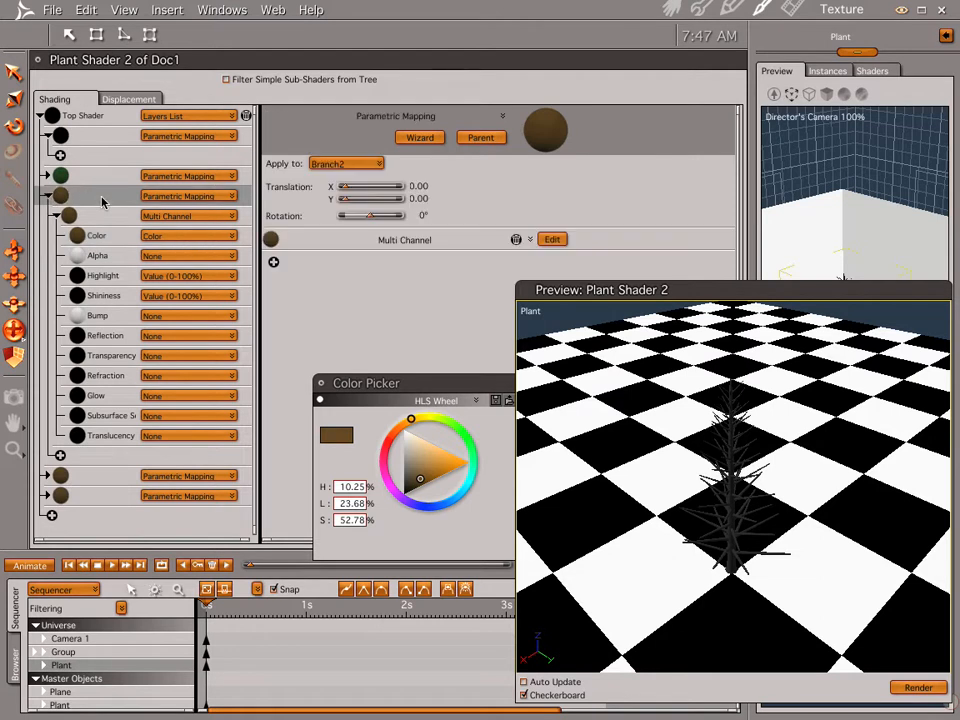
pyautogui.click(340, 163)
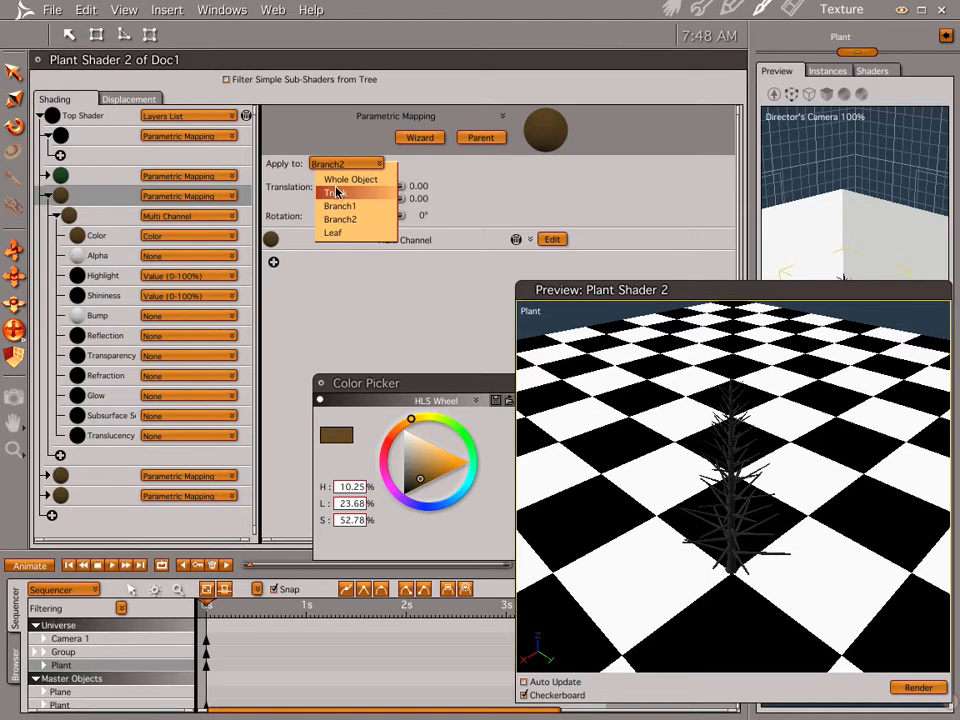
pyautogui.click(336, 192)
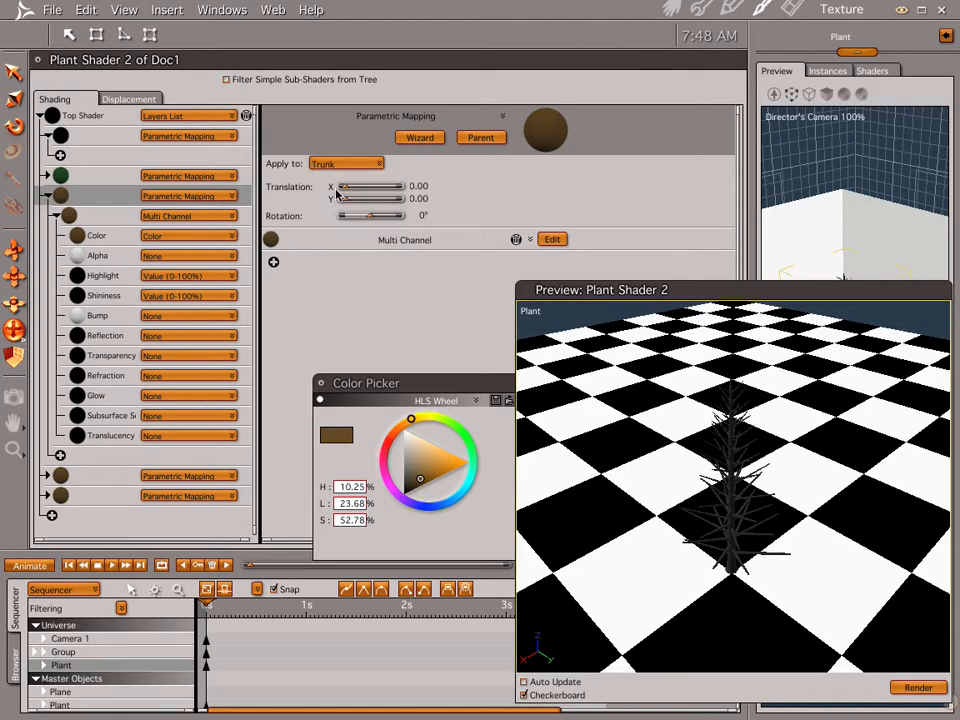
# Expand the fourth parametric mapping in the plant shader and apply it to Branch1
pyautogui.click(58, 478)
pyautogui.click(47, 477)
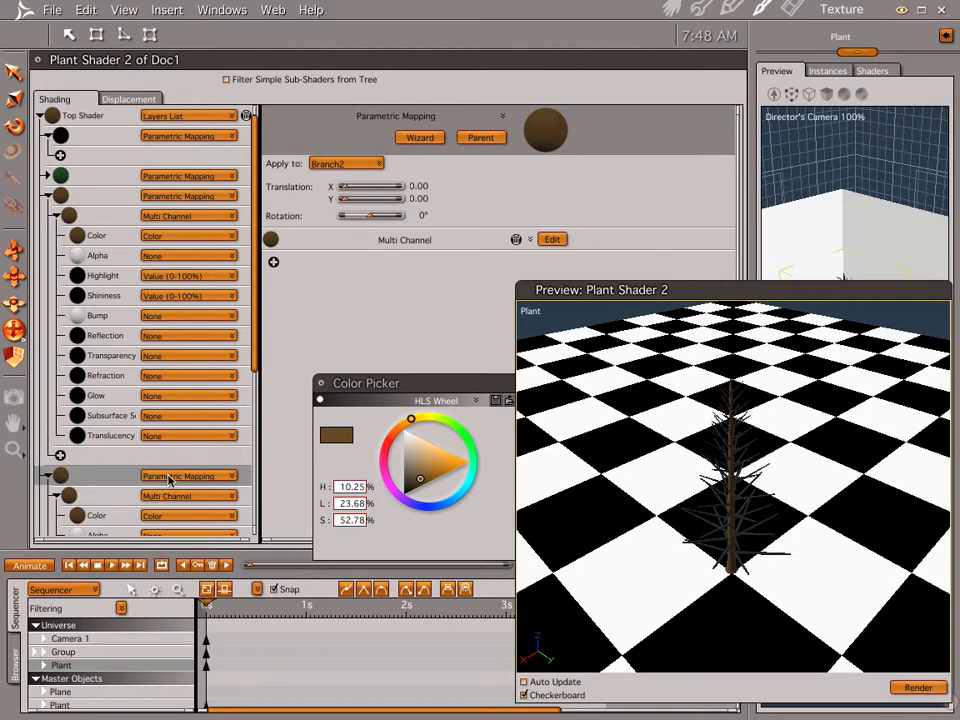
pyautogui.click(345, 163)
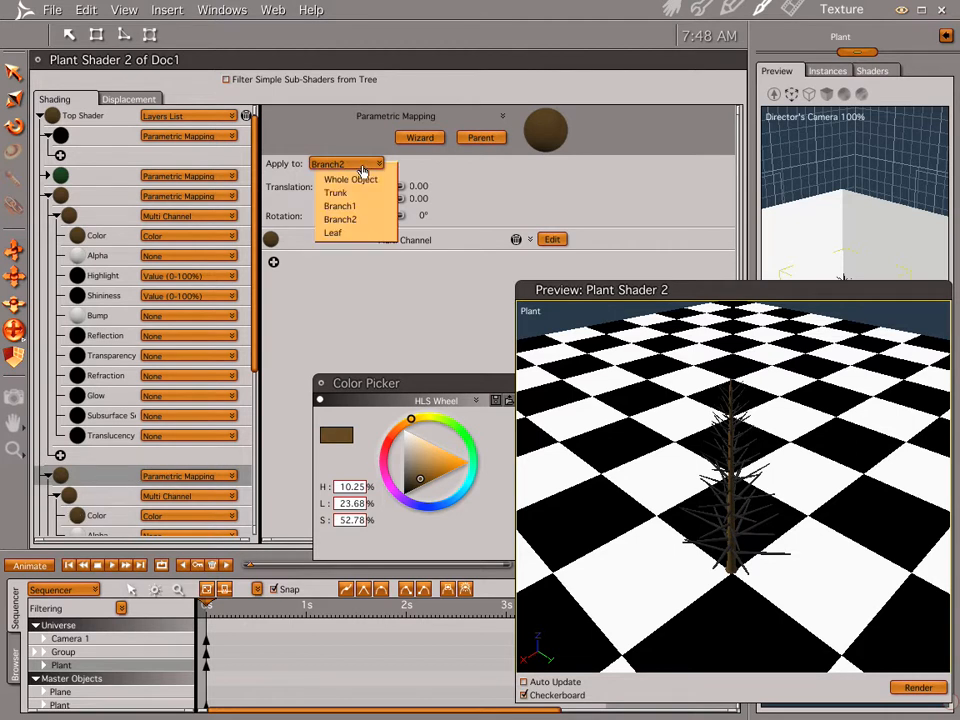
pyautogui.click(352, 206)
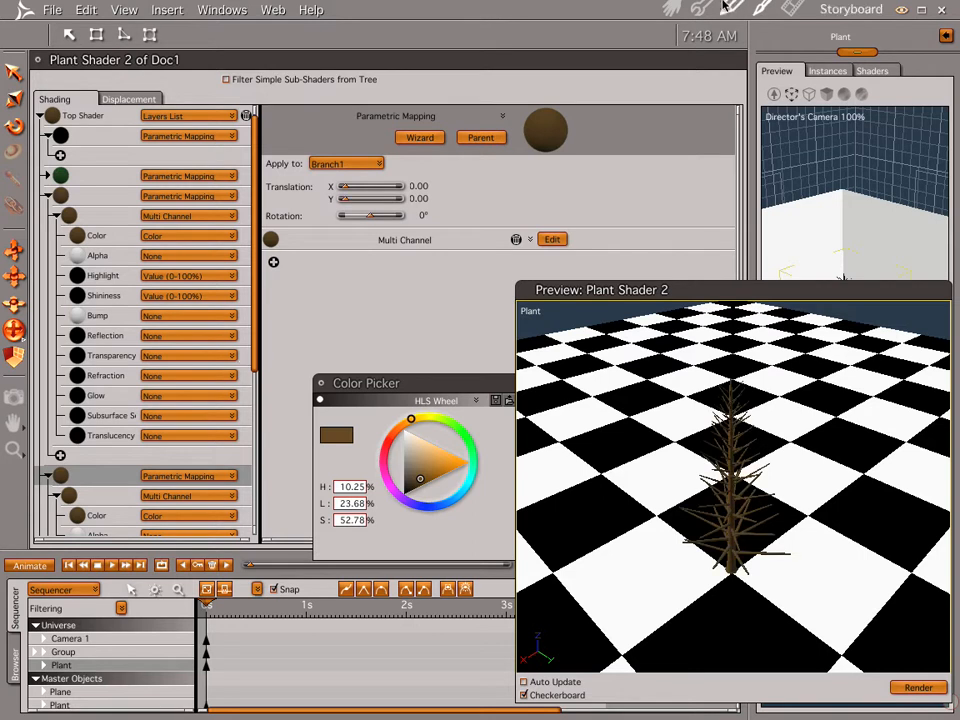
# Leave the shader, check the trunk and branch colors in a render of the room scene, and return to the scene
pyautogui.click(672, 10)
pyautogui.click(672, 10)
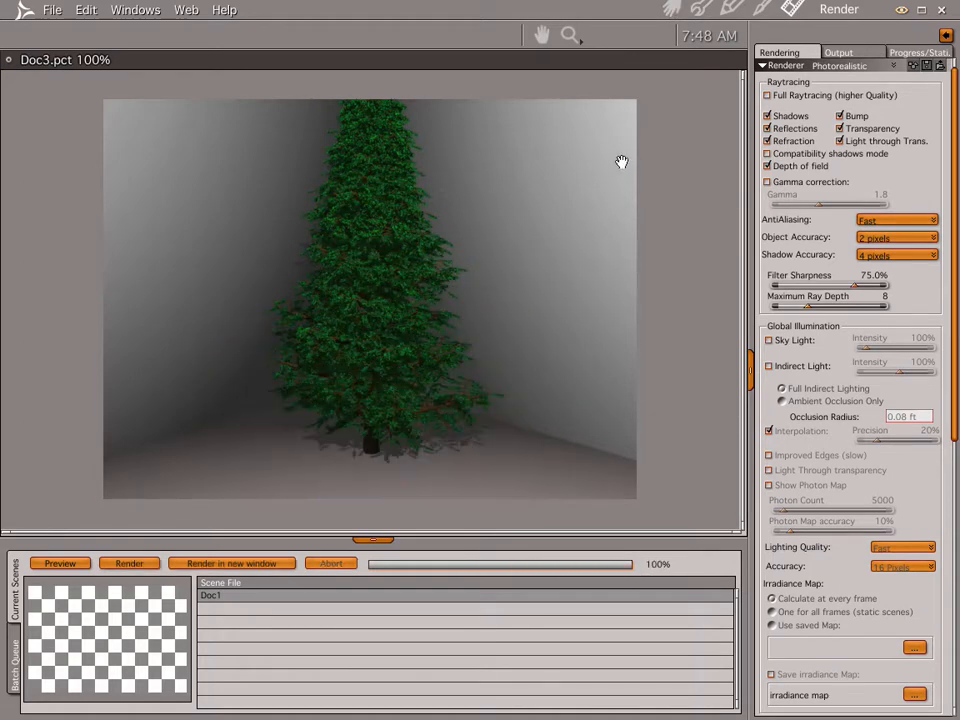
pyautogui.click(673, 11)
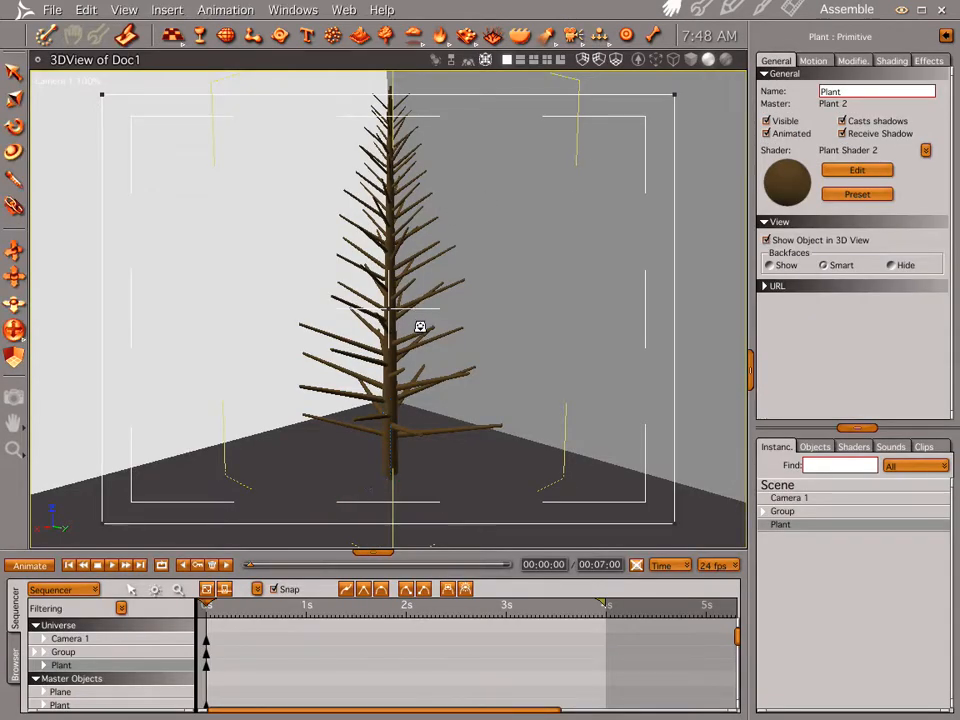
# Pull Camera 1 back until the whole tree fits in the frame and render the room scene again
pyautogui.scroll(-3, 420, 326)
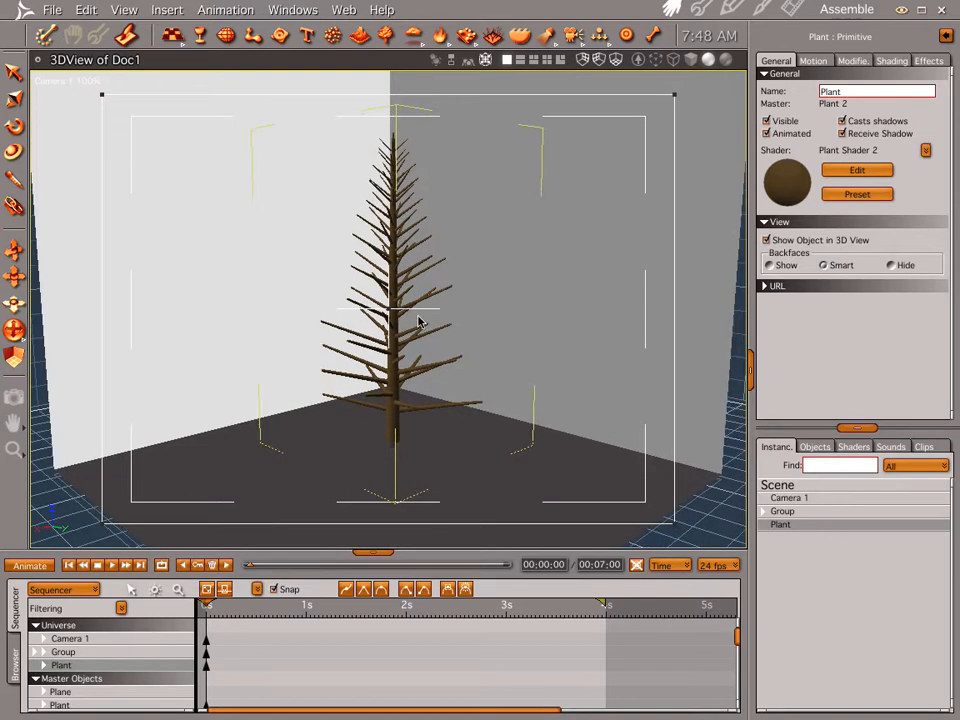
pyautogui.hotkey('ctrl', 'r')
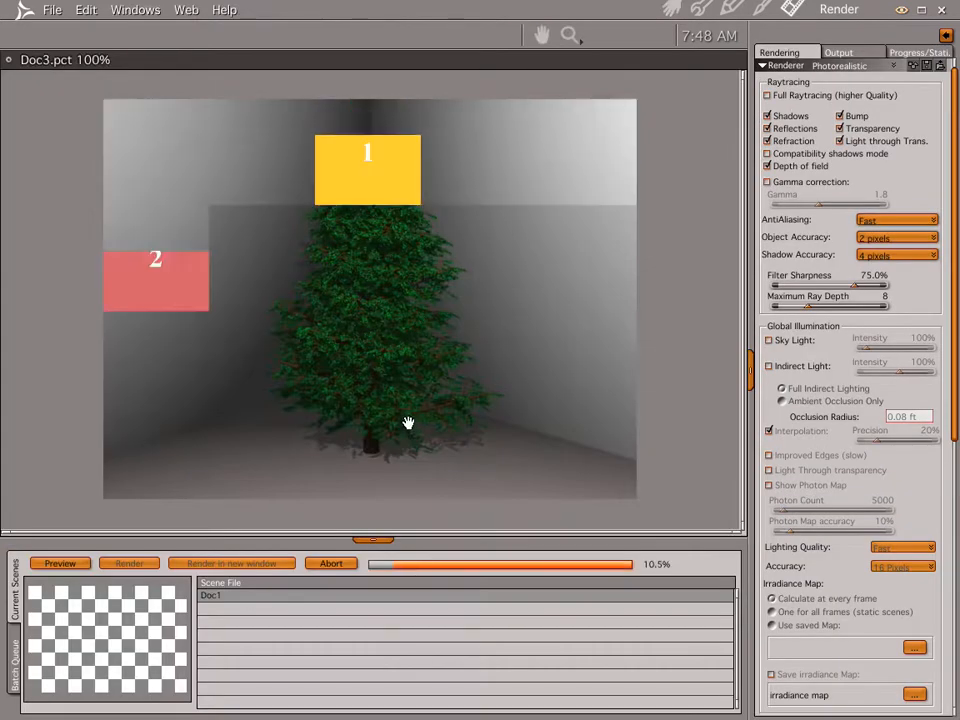